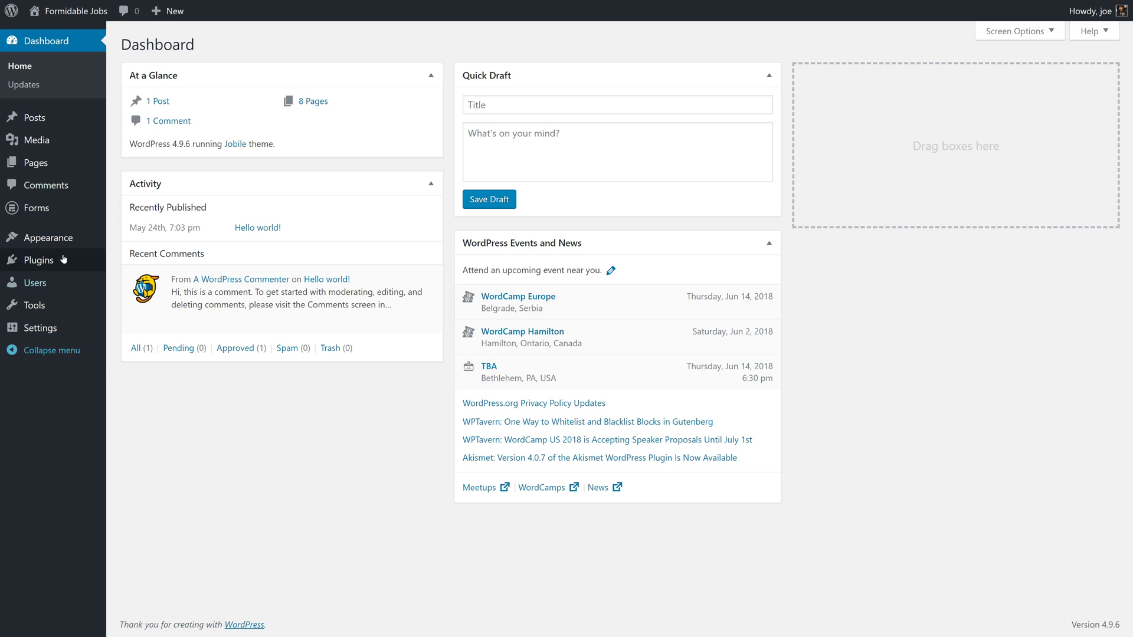
Step: From the Forms list, open Job Application and review its Name, Email, phone and Address fields
{"action": "mouse_move", "coordinate": [36, 207]}
{"action": "left_click", "coordinate": [154, 215]}
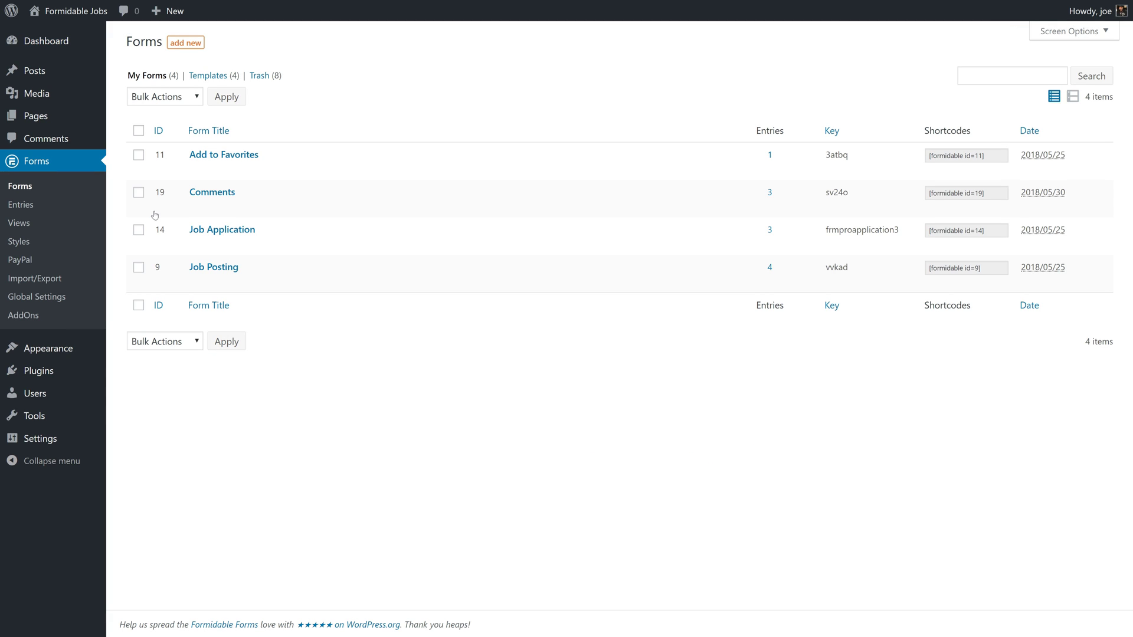
{"action": "left_click", "coordinate": [222, 230]}
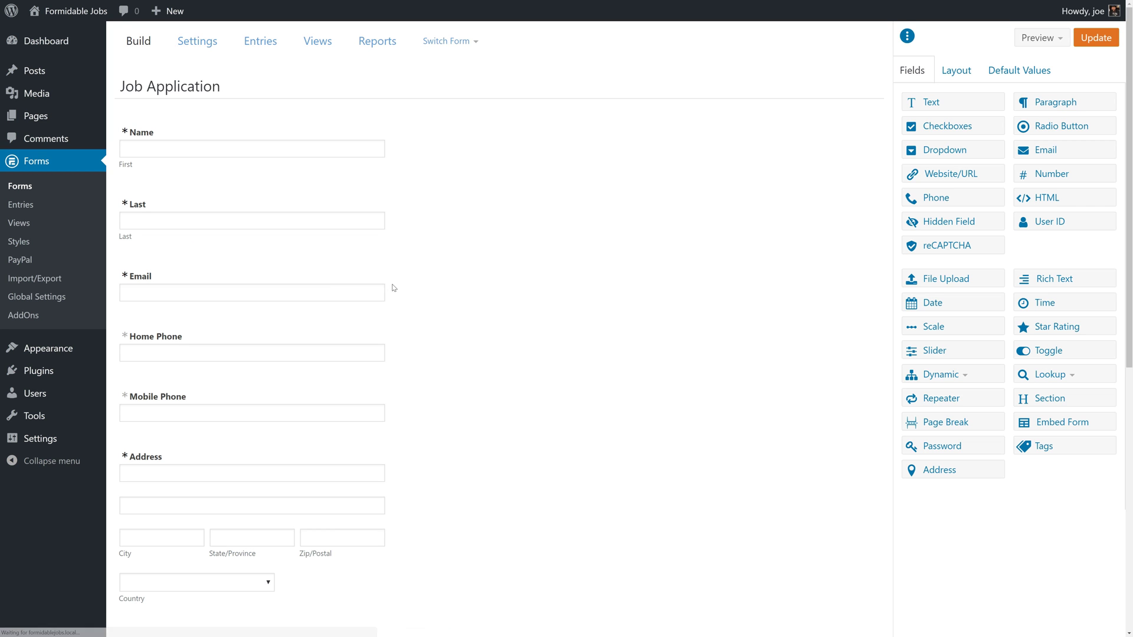
{"action": "scroll", "coordinate": [316, 354], "scroll_direction": "down", "scroll_amount": 4}
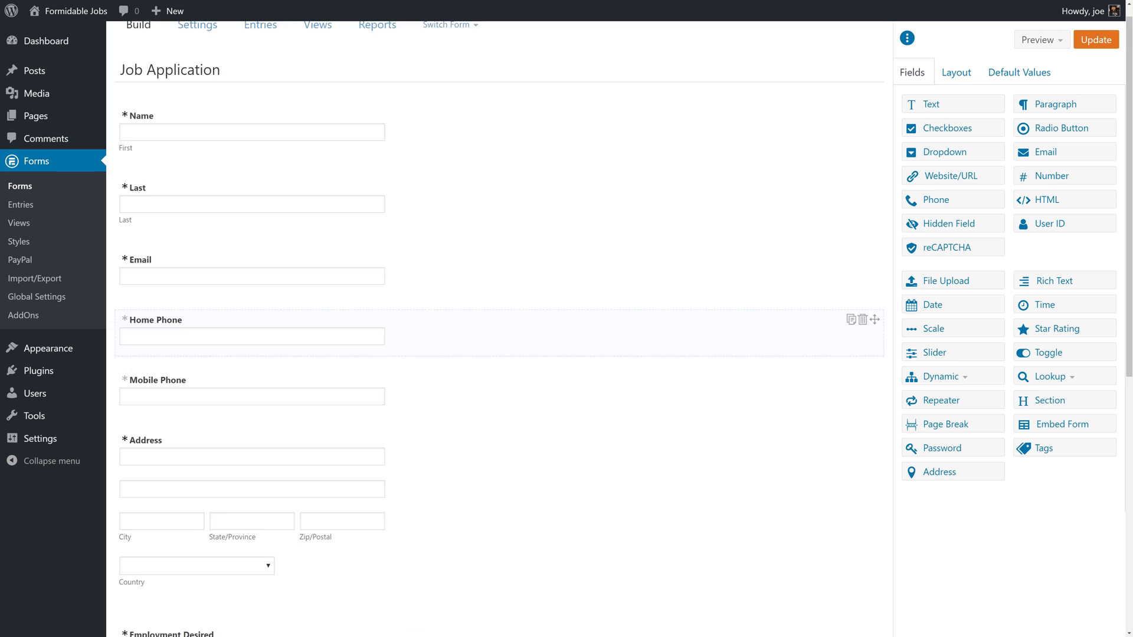
{"action": "scroll", "coordinate": [317, 354], "scroll_direction": "up", "scroll_amount": 4}
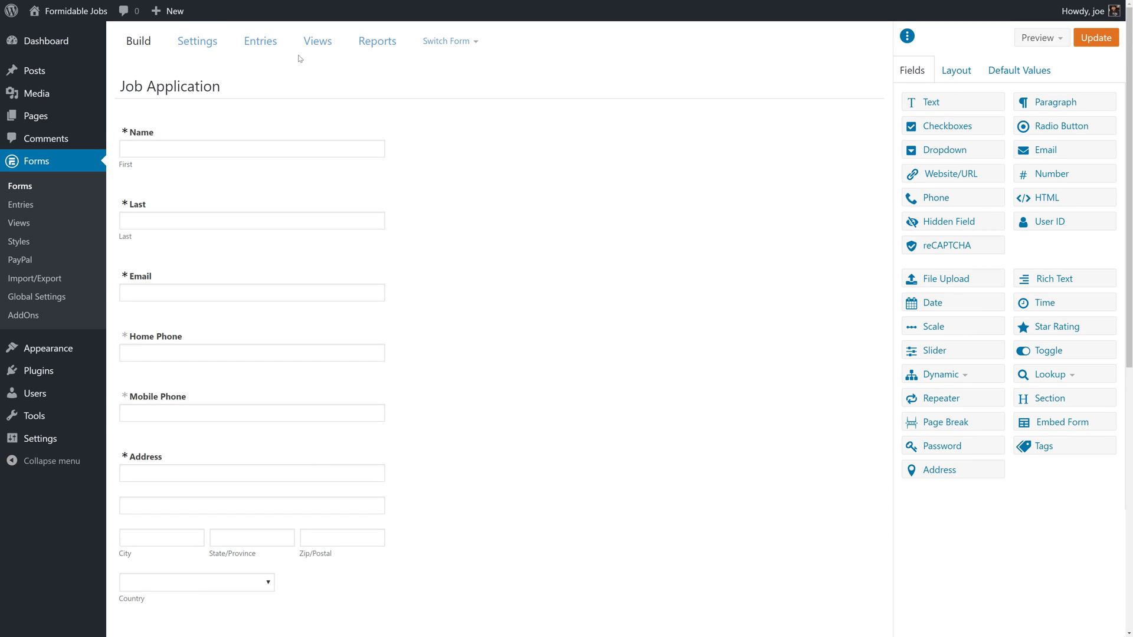
Step: Add a Register User form action with User Email mapped to the Email field, and update the form
{"action": "left_click", "coordinate": [204, 53]}
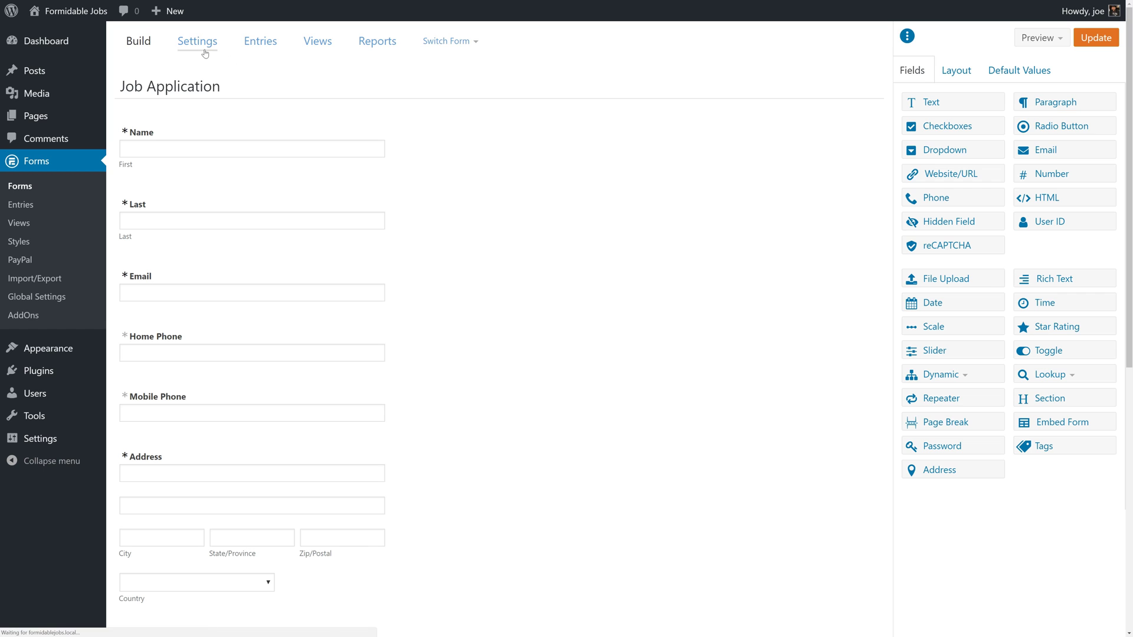
{"action": "left_click", "coordinate": [176, 130]}
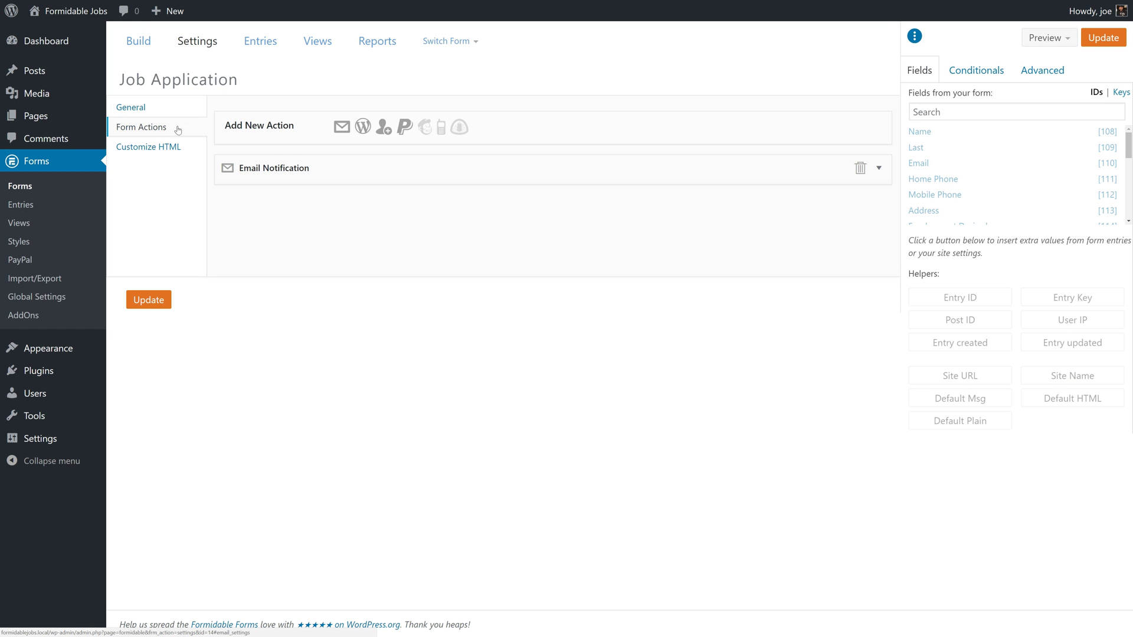
{"action": "left_click", "coordinate": [384, 127]}
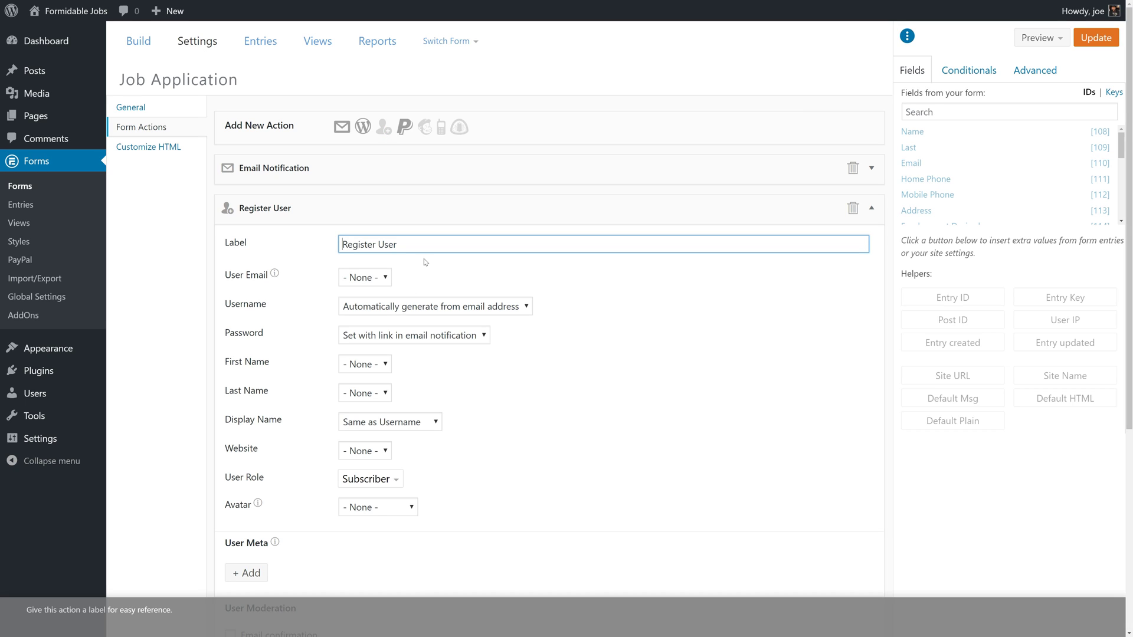
{"action": "left_click", "coordinate": [365, 277]}
{"action": "left_click", "coordinate": [371, 305]}
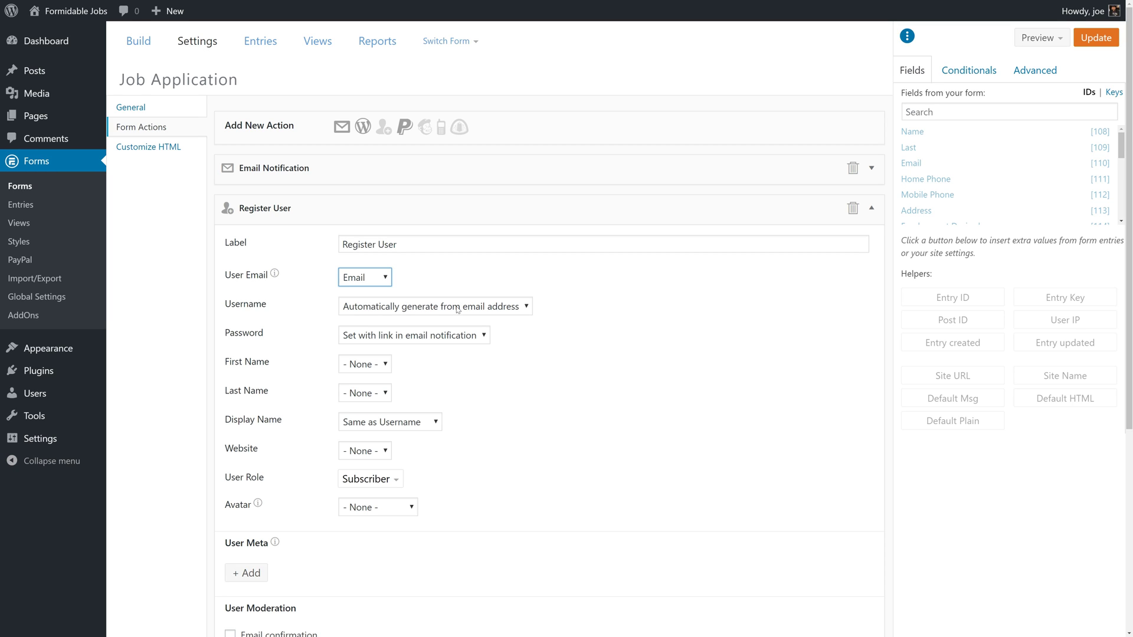
{"action": "scroll", "coordinate": [436, 355], "scroll_direction": "down", "scroll_amount": 2}
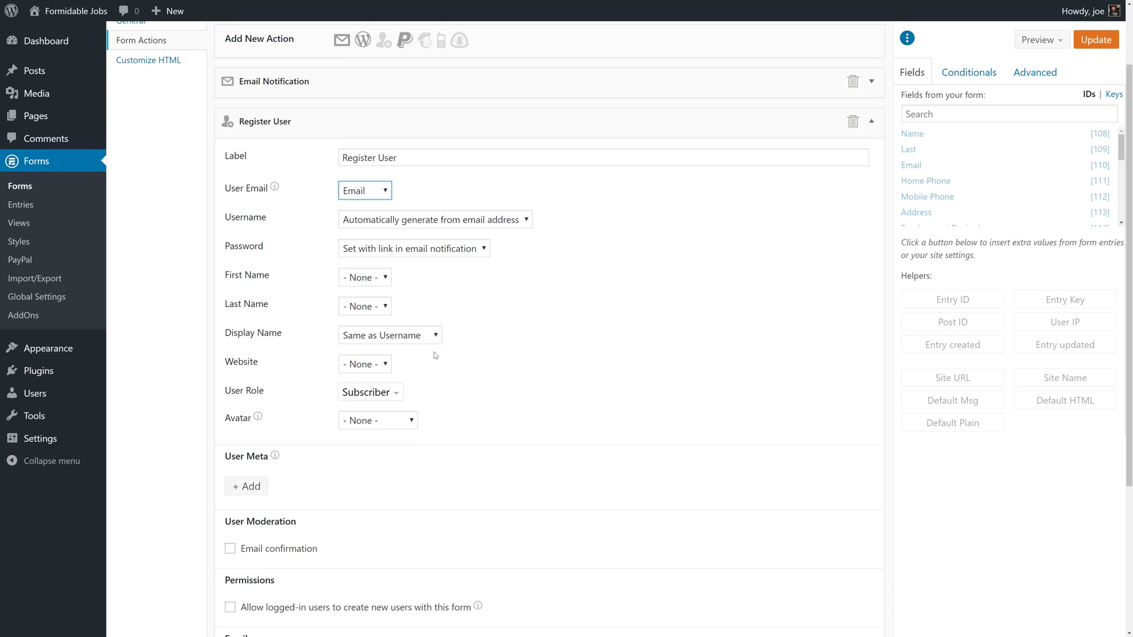
{"action": "scroll", "coordinate": [443, 338], "scroll_direction": "down", "scroll_amount": 1}
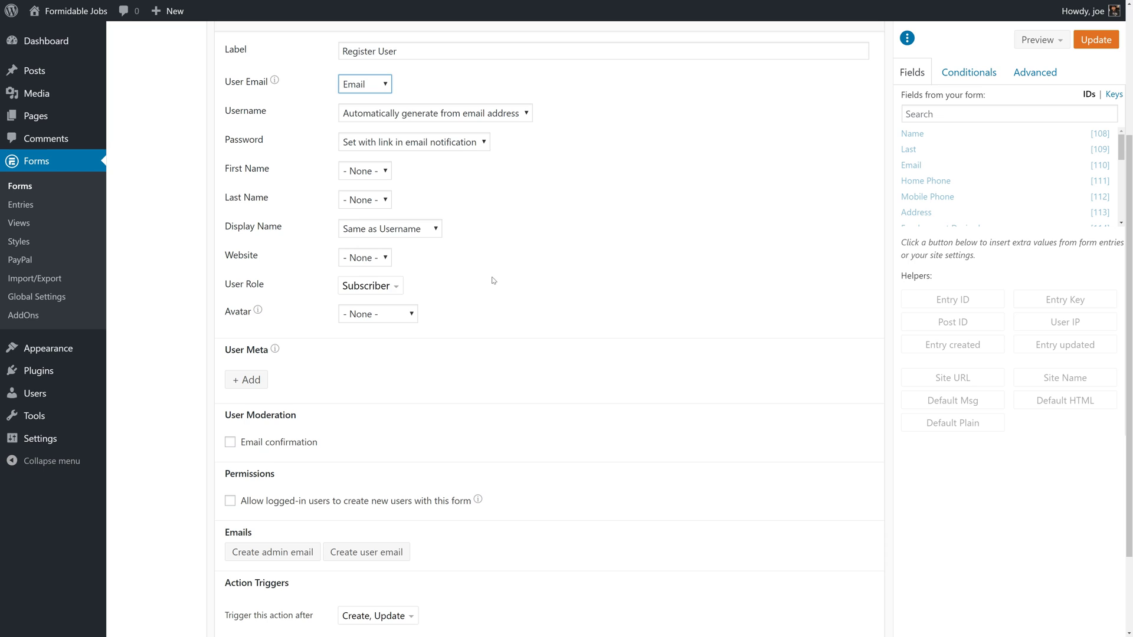
{"action": "scroll", "coordinate": [396, 381], "scroll_direction": "down", "scroll_amount": 3}
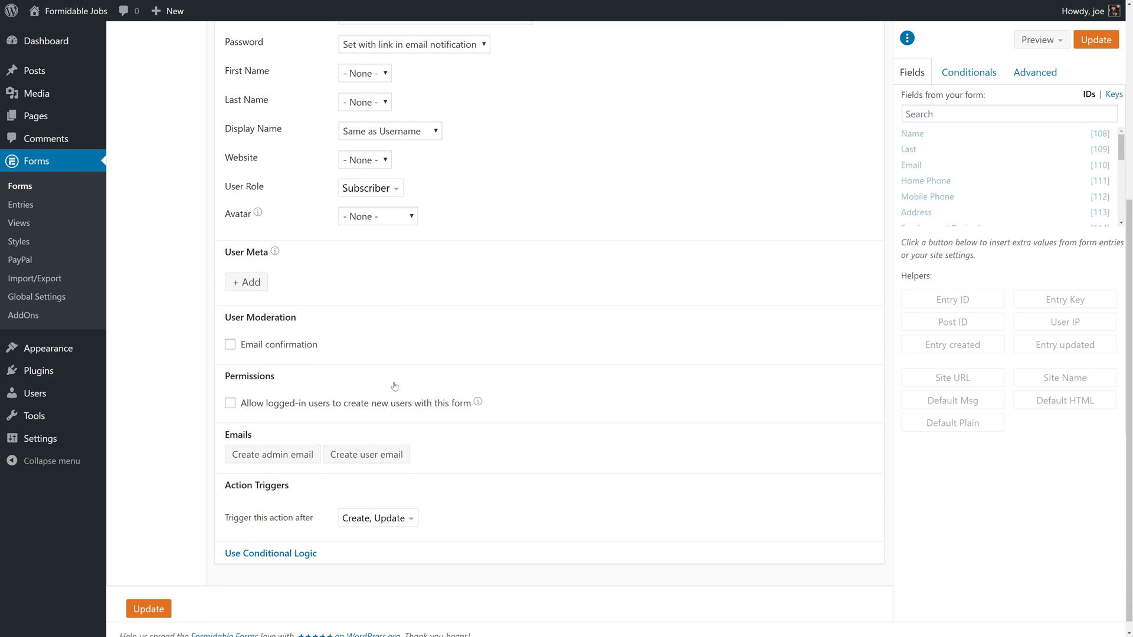
{"action": "scroll", "coordinate": [396, 381], "scroll_direction": "down", "scroll_amount": 1}
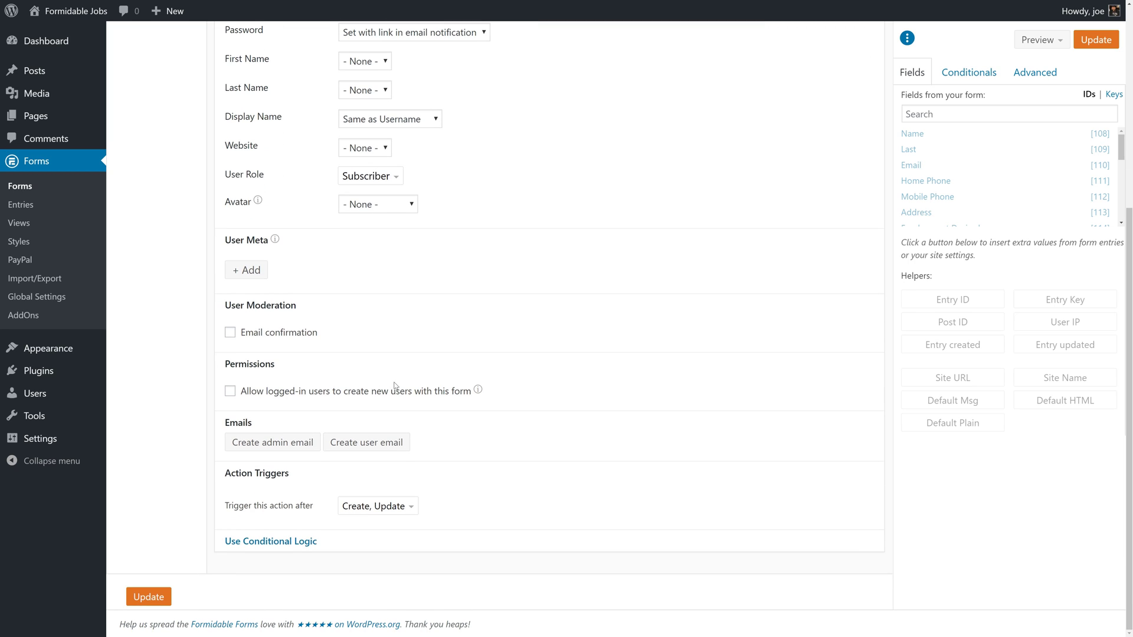
{"action": "left_click", "coordinate": [161, 598]}
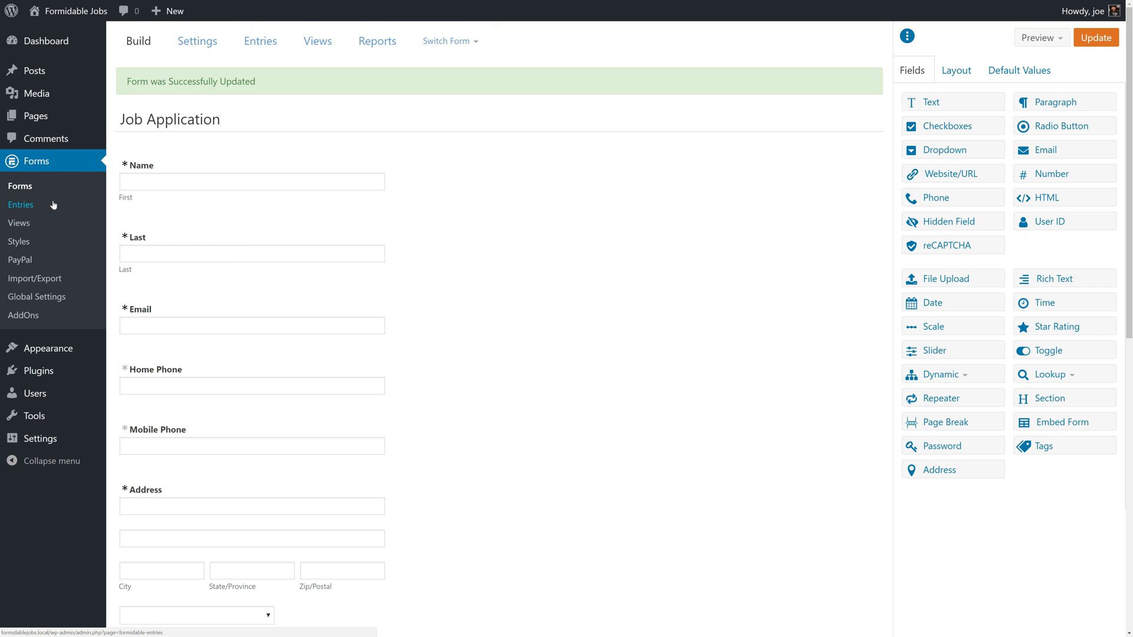
Step: Create a new form titled 'Follow Up Email' with a Rich Text field
{"action": "left_click", "coordinate": [20, 185]}
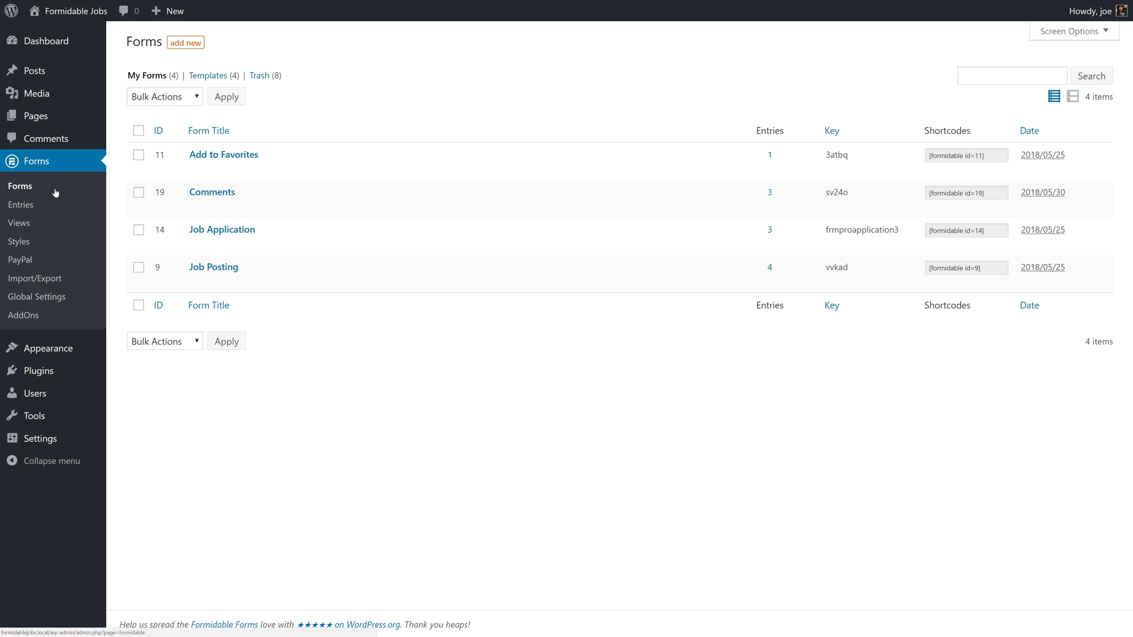
{"action": "left_click", "coordinate": [181, 49]}
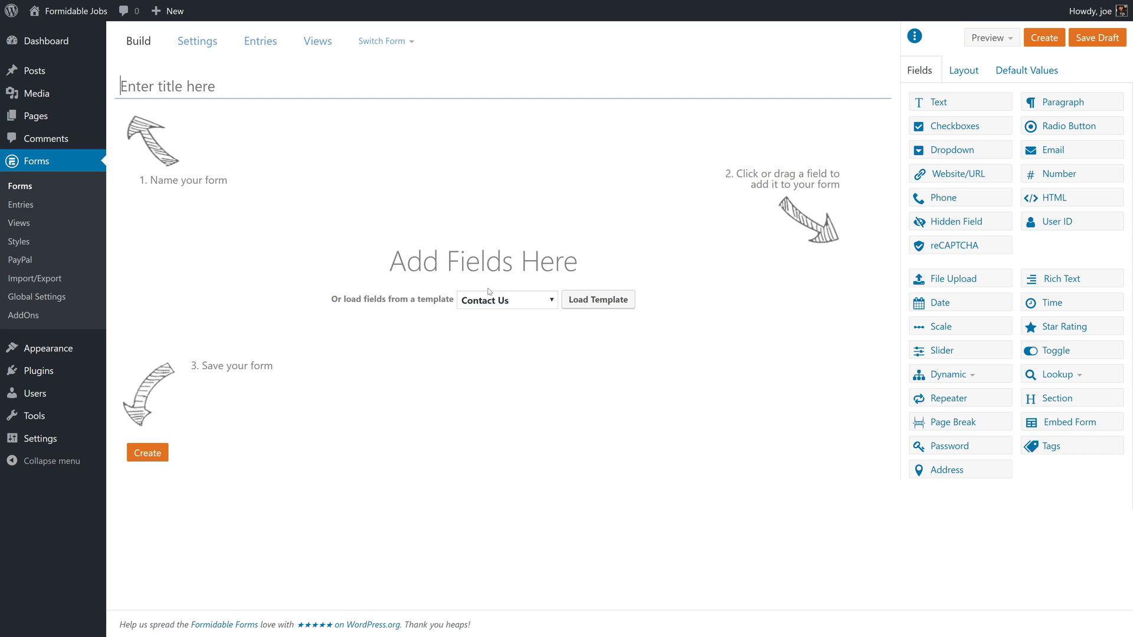
{"action": "type", "text": "FOl"}
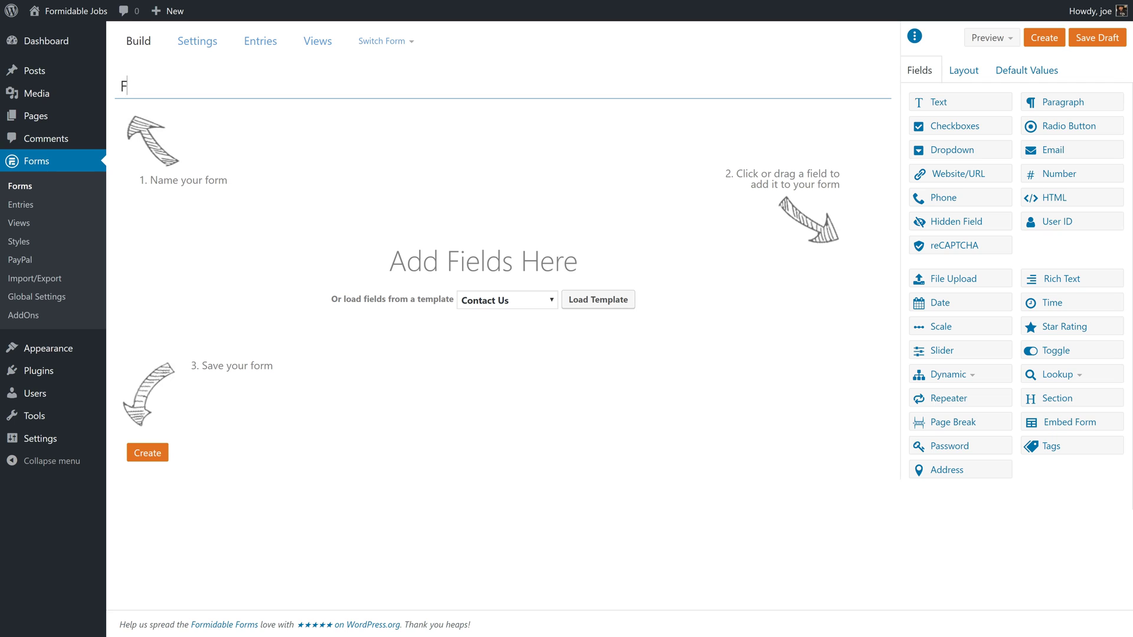
{"action": "key", "text": "BackSpace"}
{"action": "key", "text": "BackSpace"}
{"action": "type", "text": "ollow Up Email"}
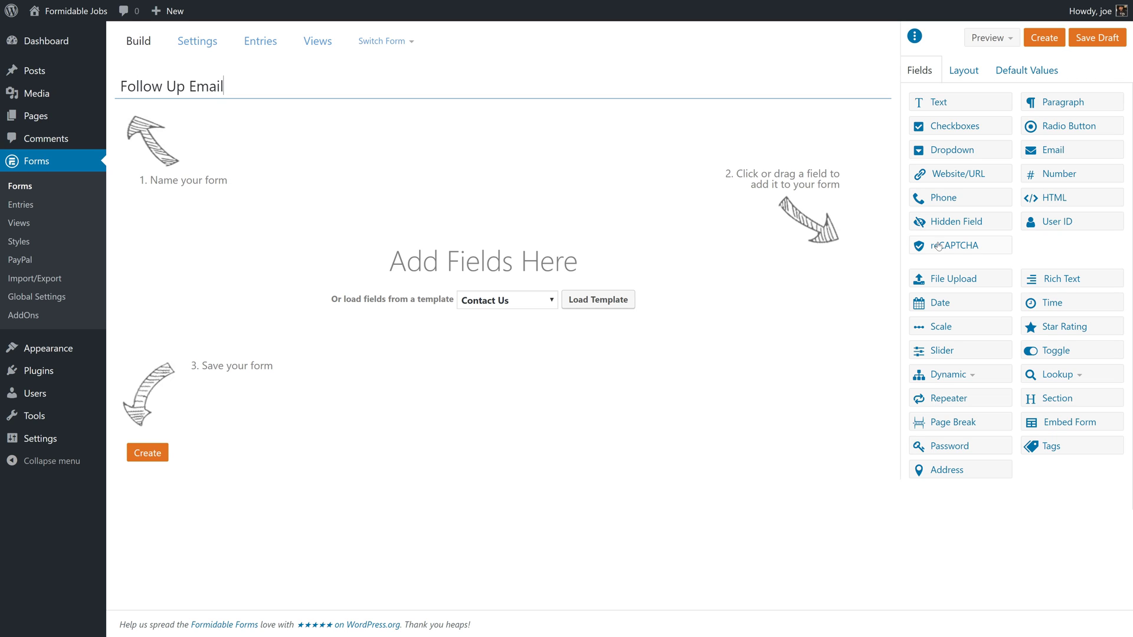
{"action": "left_click", "coordinate": [1055, 279]}
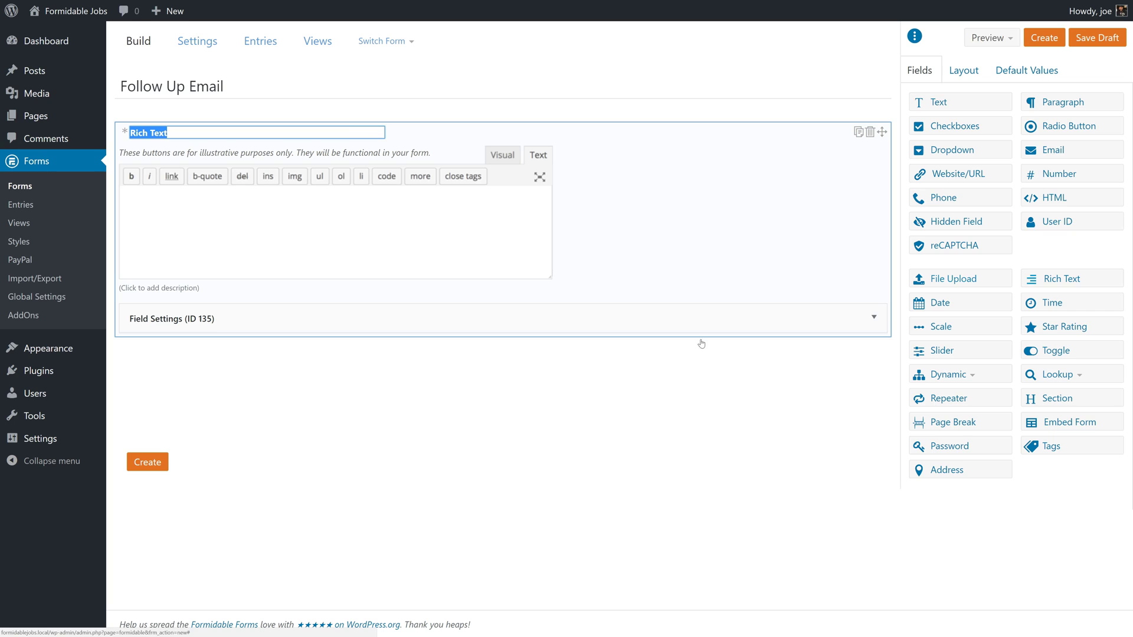
{"action": "key", "text": "Return"}
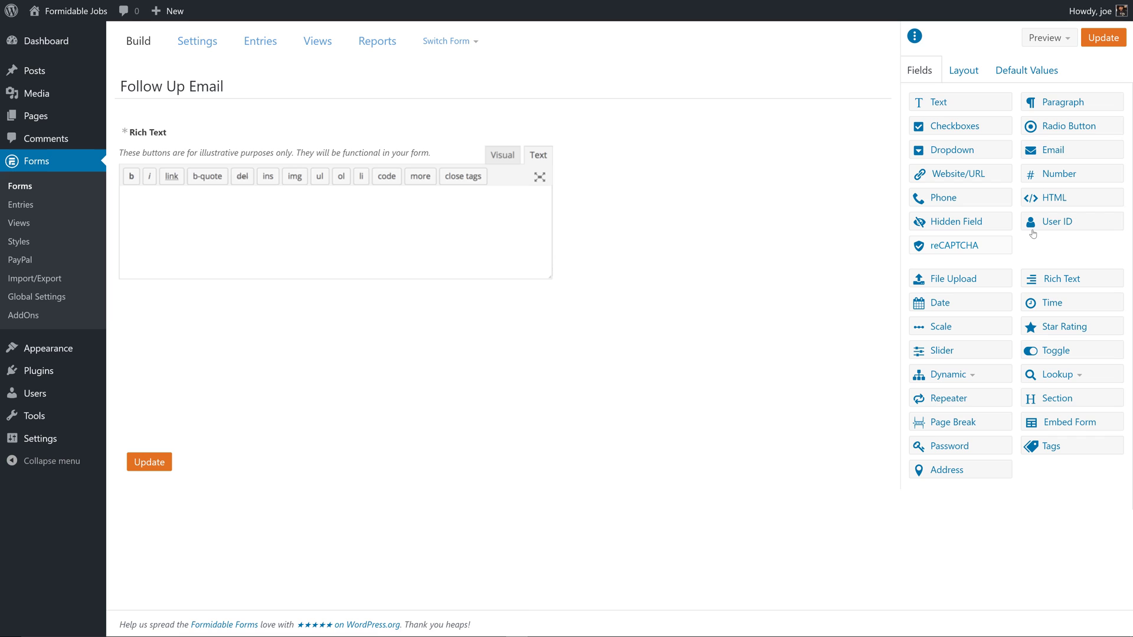
Step: Add a User ID field to the Follow Up Email form and check its settings
{"action": "left_click", "coordinate": [1051, 223]}
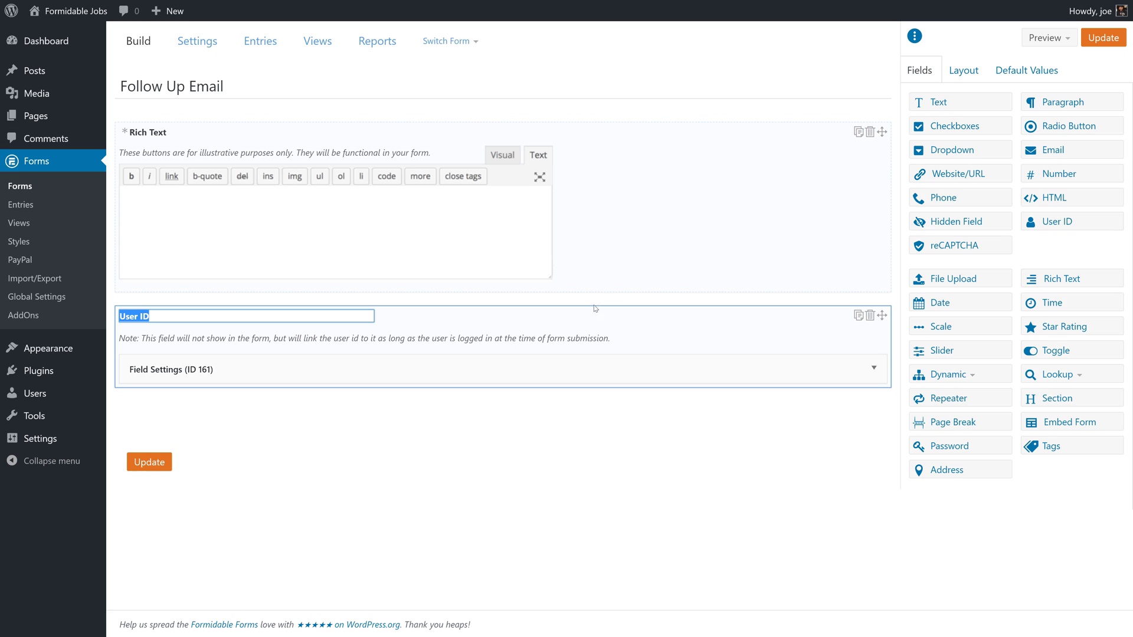
{"action": "left_click", "coordinate": [519, 369]}
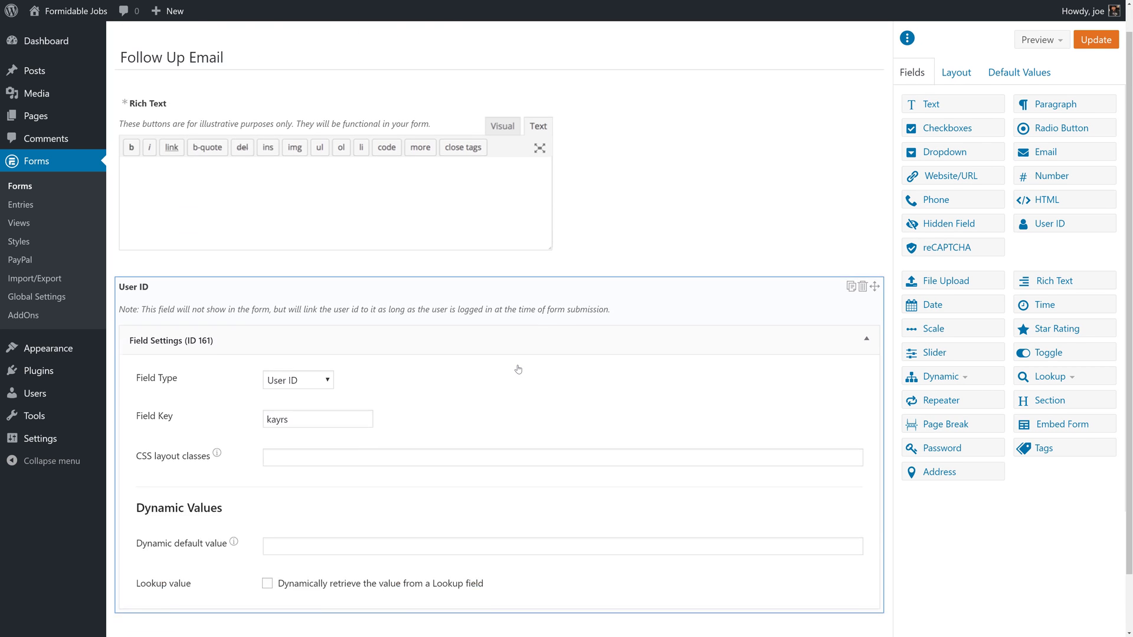
{"action": "scroll", "coordinate": [449, 389], "scroll_direction": "down", "scroll_amount": 2}
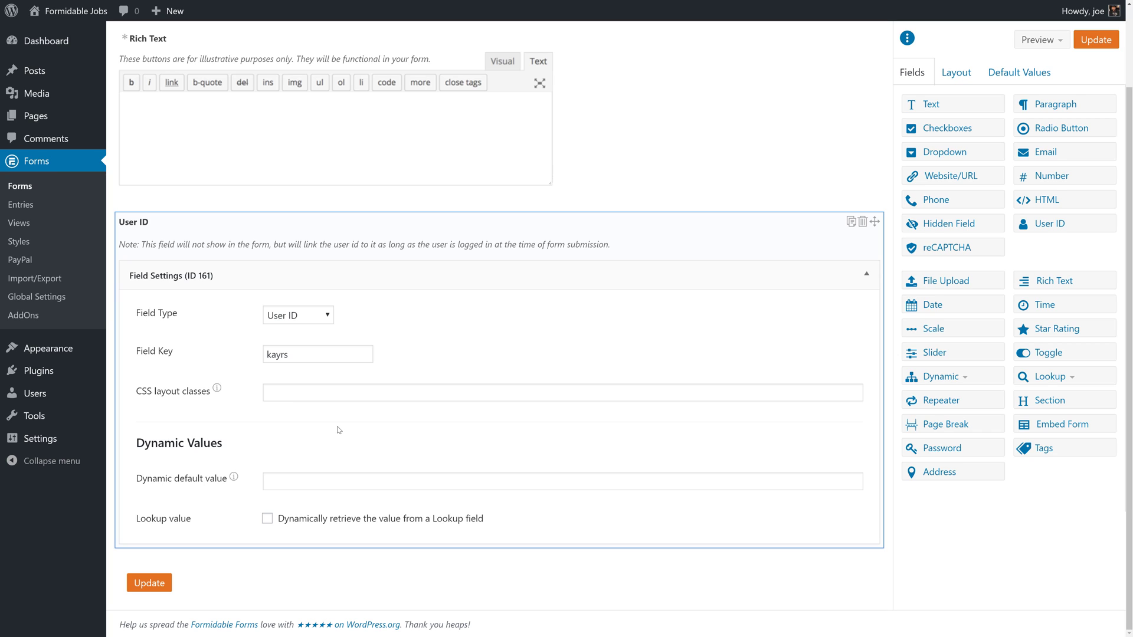
{"action": "left_click", "coordinate": [318, 430]}
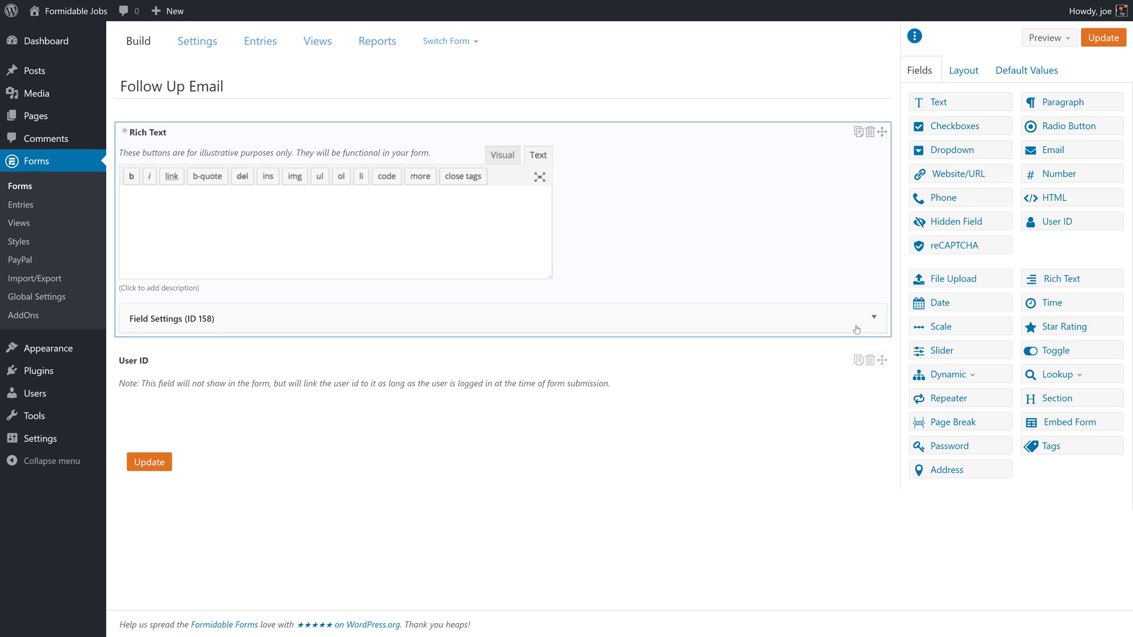
Step: Add a Dynamic field labelled 'Poster ID' loading options from Form Entries > Job Posting > User ID
{"action": "left_click", "coordinate": [949, 377]}
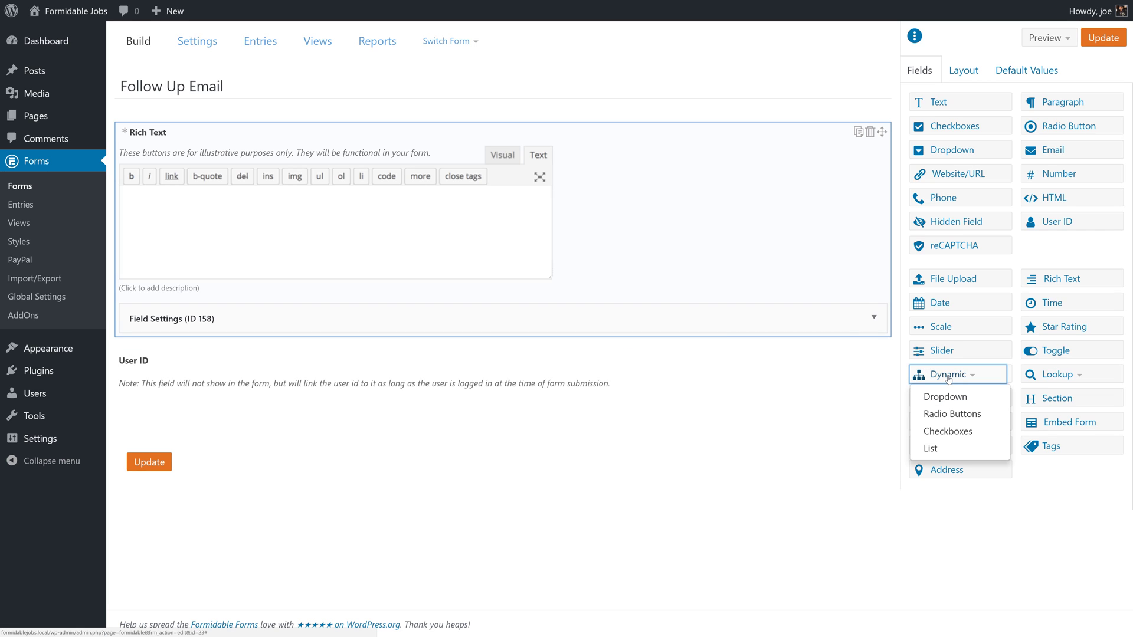
{"action": "left_click", "coordinate": [944, 396]}
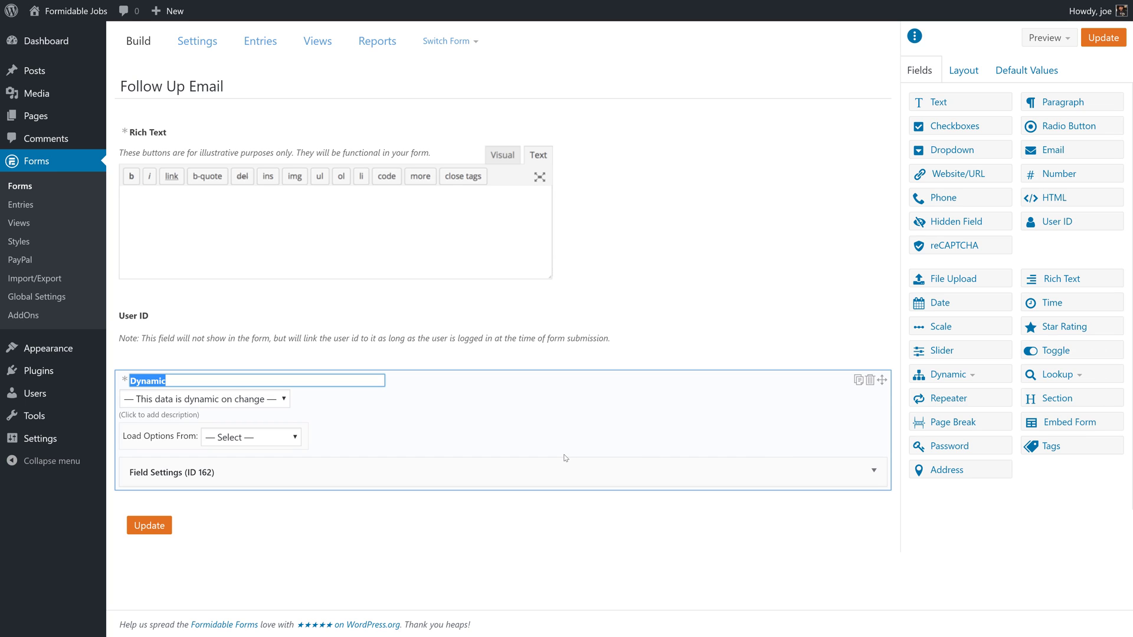
{"action": "type", "text": "Poster ID"}
{"action": "left_click", "coordinate": [245, 441]}
{"action": "left_click", "coordinate": [275, 462]}
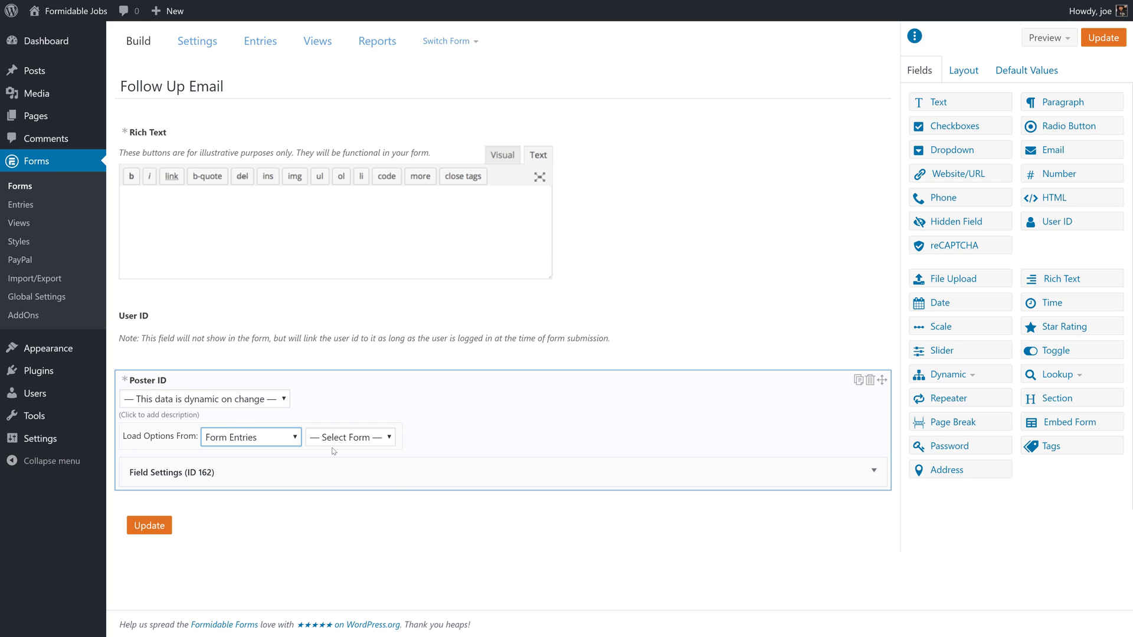
{"action": "left_click", "coordinate": [338, 442]}
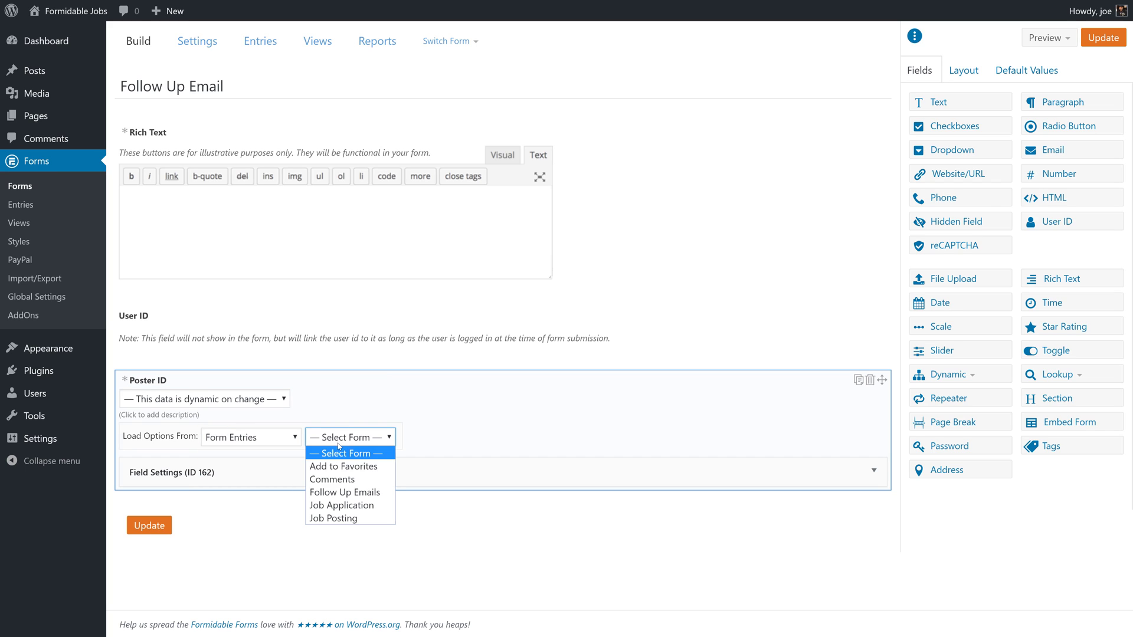
{"action": "left_click", "coordinate": [334, 518]}
{"action": "left_click", "coordinate": [442, 439]}
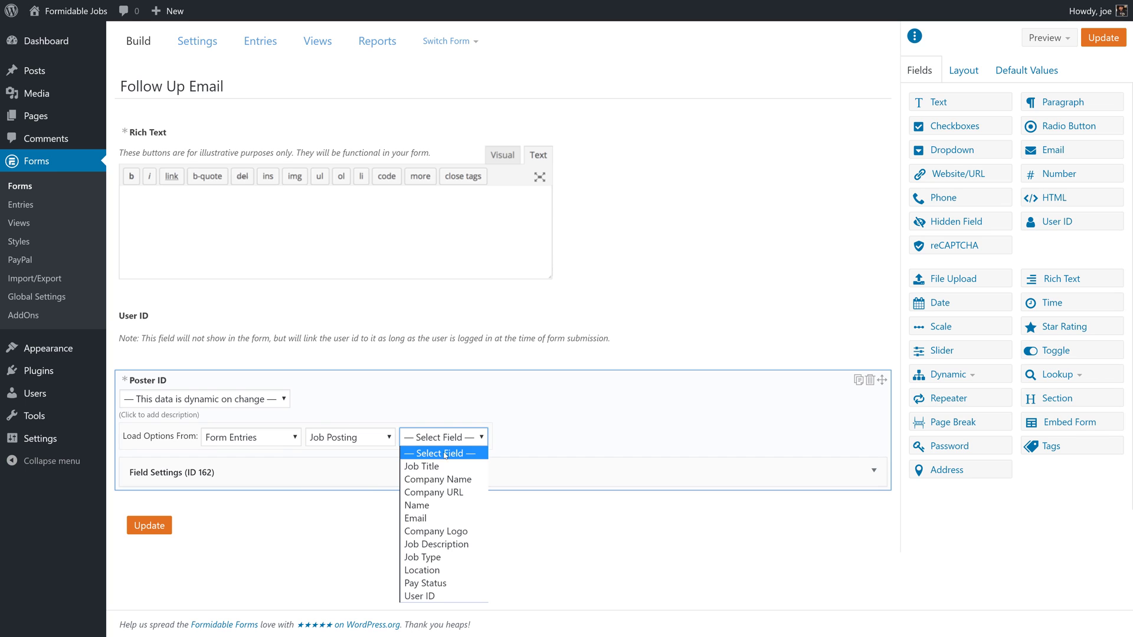
{"action": "left_click", "coordinate": [435, 597]}
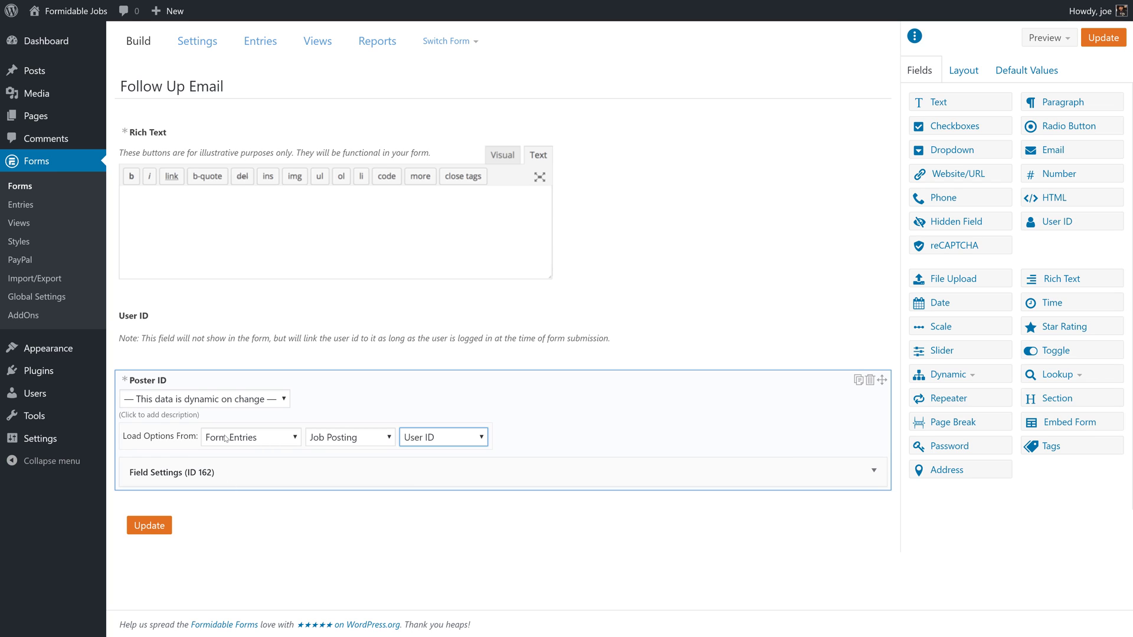
Step: Make Poster ID required and read-only, with Label Position None and Administrator-only visibility
{"action": "left_click", "coordinate": [437, 474]}
{"action": "scroll", "coordinate": [549, 410], "scroll_direction": "down", "scroll_amount": 1}
{"action": "scroll", "coordinate": [549, 407], "scroll_direction": "down", "scroll_amount": 3}
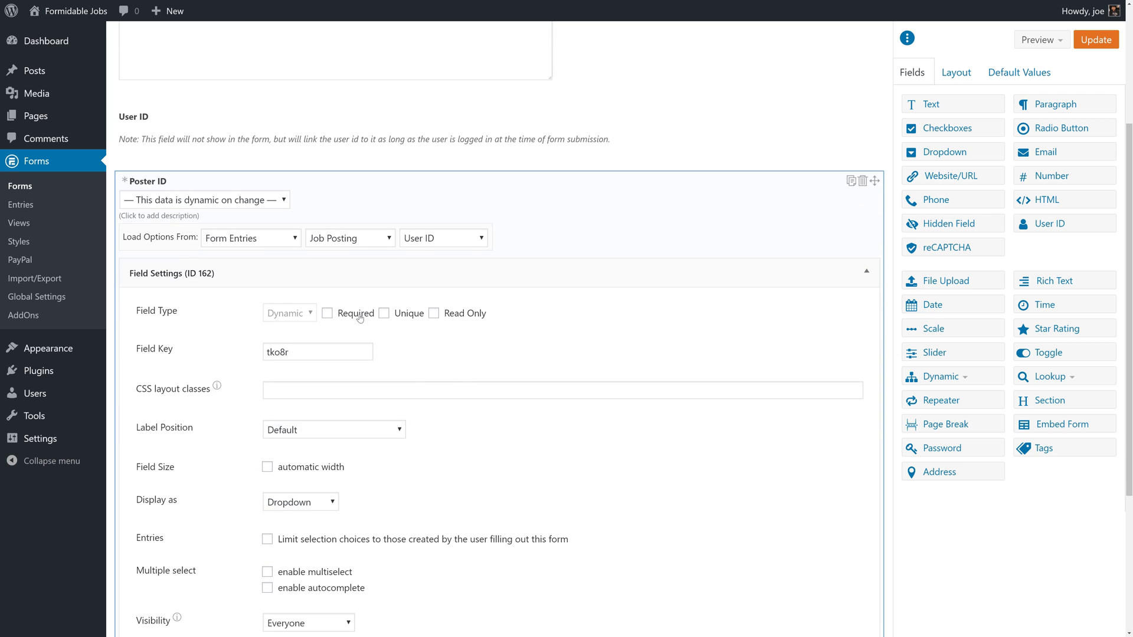
{"action": "left_click", "coordinate": [356, 313]}
{"action": "left_click", "coordinate": [455, 313]}
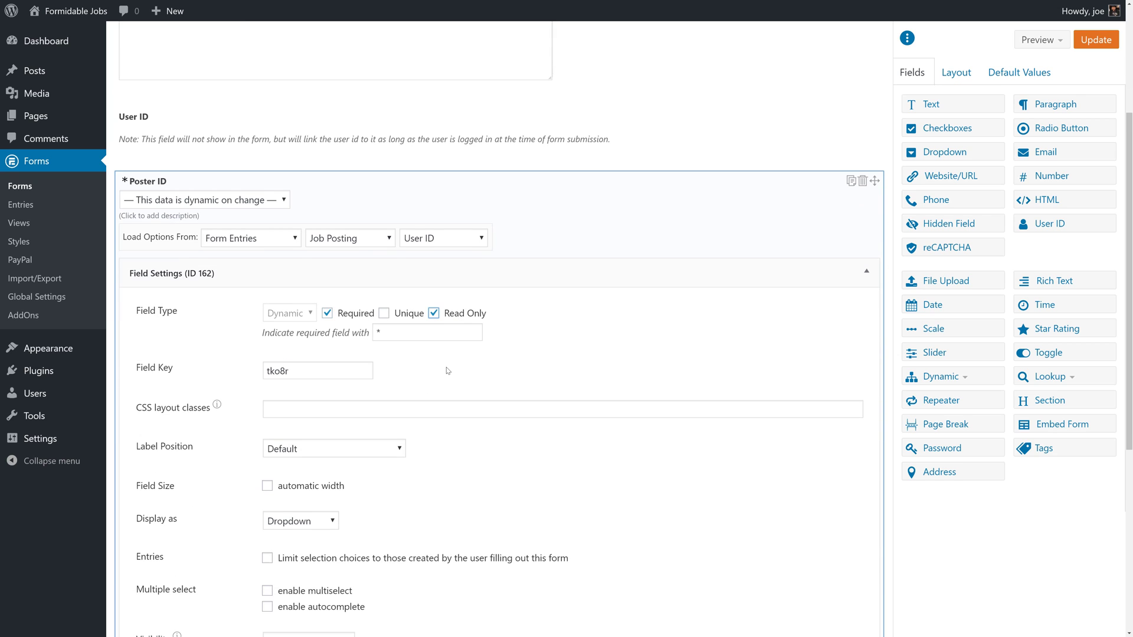
{"action": "scroll", "coordinate": [448, 371], "scroll_direction": "down", "scroll_amount": 2}
{"action": "scroll", "coordinate": [447, 371], "scroll_direction": "down", "scroll_amount": 2}
{"action": "left_click", "coordinate": [395, 254]}
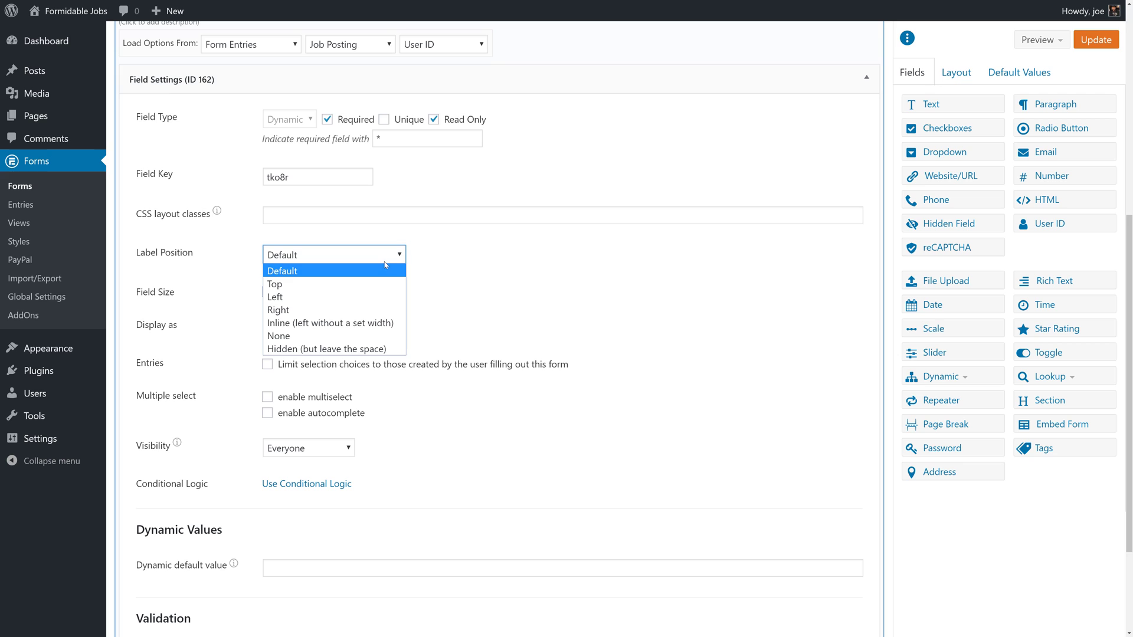
{"action": "left_click", "coordinate": [320, 337]}
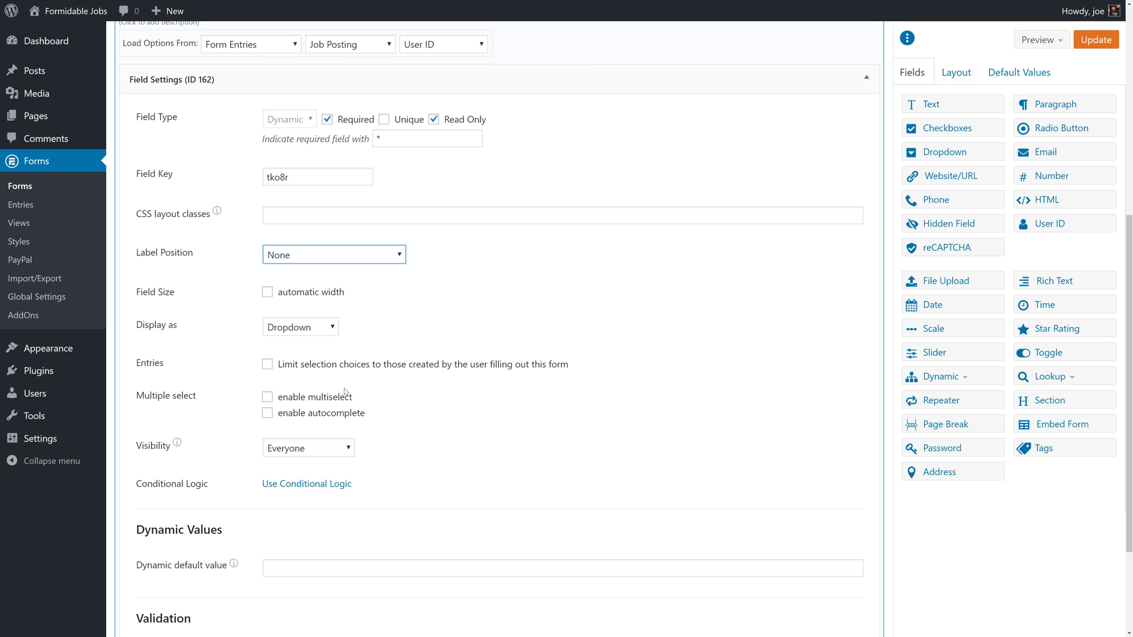
{"action": "left_click", "coordinate": [320, 453]}
{"action": "left_click", "coordinate": [319, 475]}
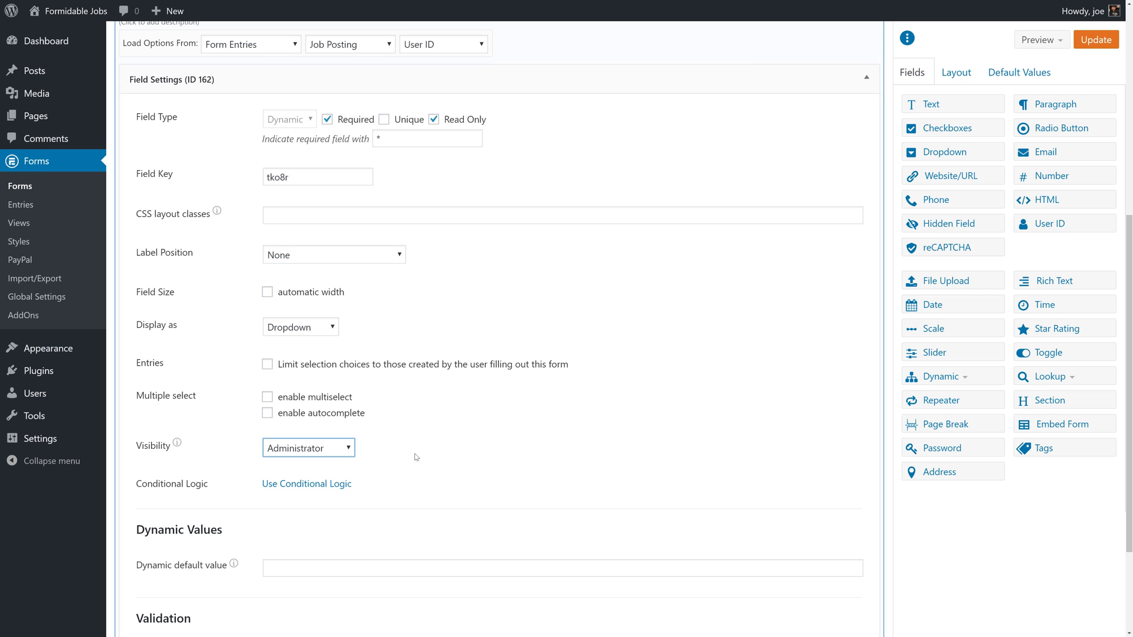
Step: Set Poster ID's default value to [get param=jobposter] and update the form
{"action": "scroll", "coordinate": [427, 442], "scroll_direction": "down", "scroll_amount": 2}
{"action": "scroll", "coordinate": [413, 366], "scroll_direction": "up", "scroll_amount": 3}
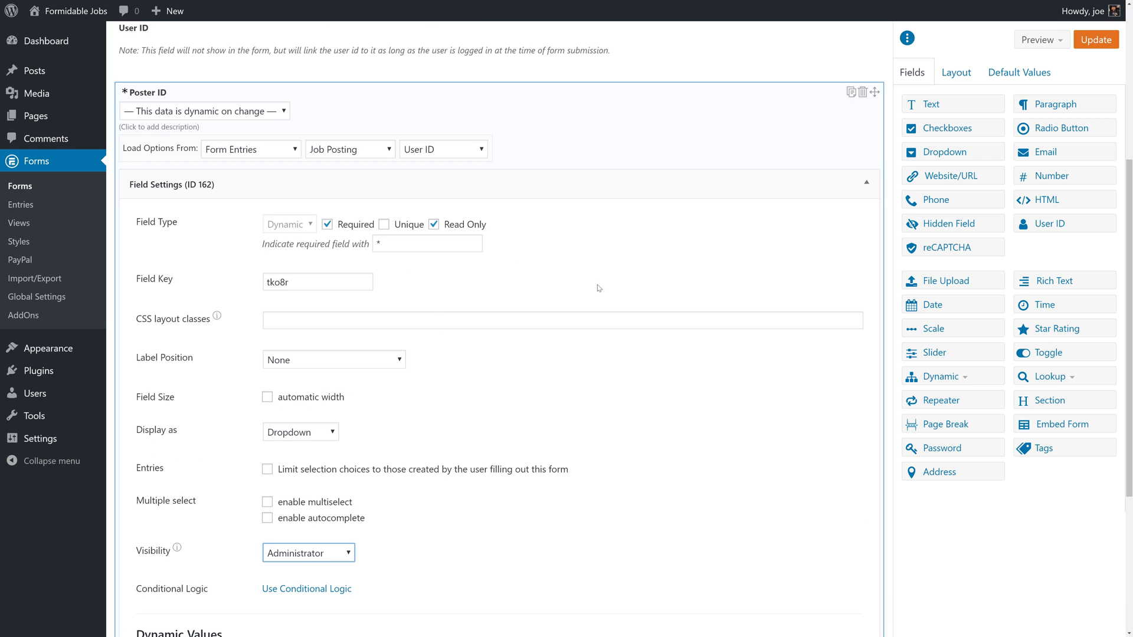
{"action": "scroll", "coordinate": [586, 248], "scroll_direction": "down", "scroll_amount": 2}
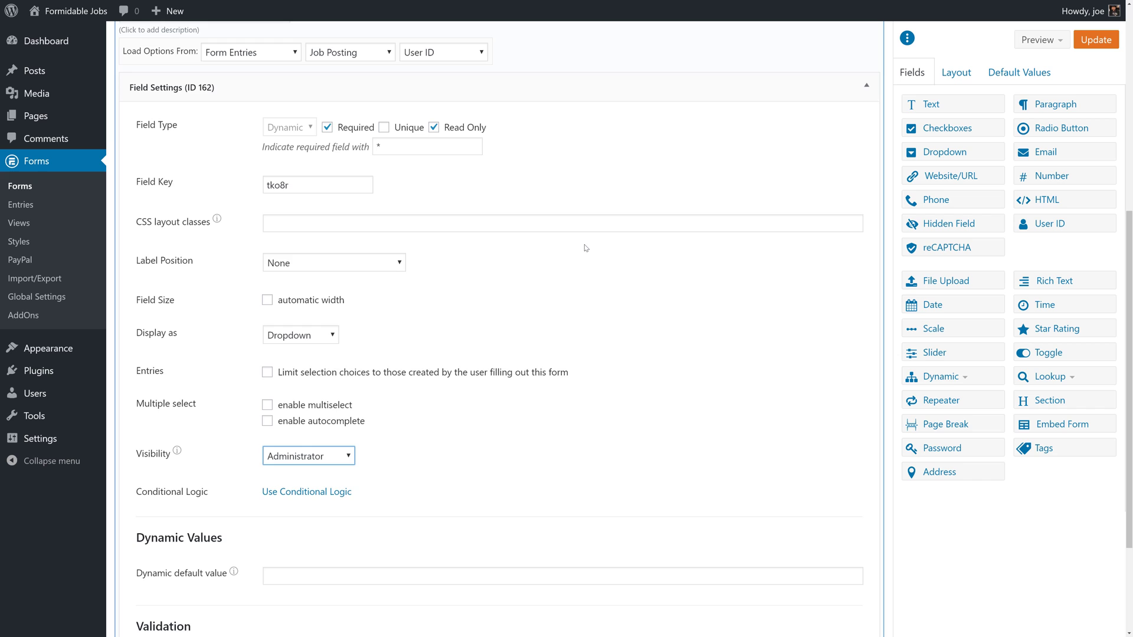
{"action": "scroll", "coordinate": [586, 247], "scroll_direction": "down", "scroll_amount": 3}
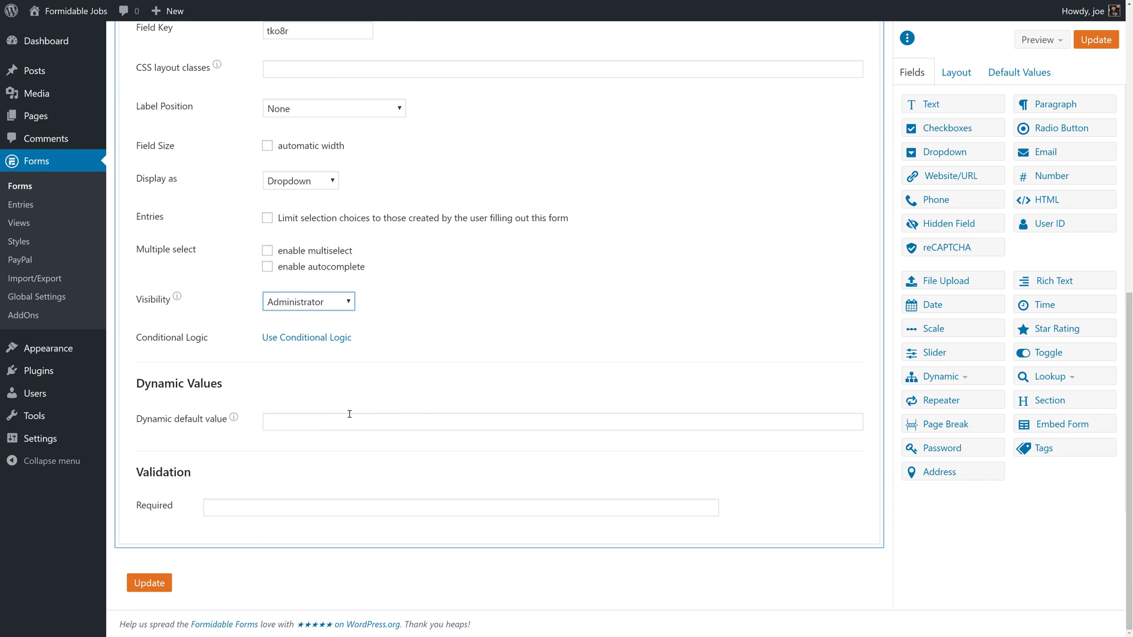
{"action": "left_click", "coordinate": [312, 420]}
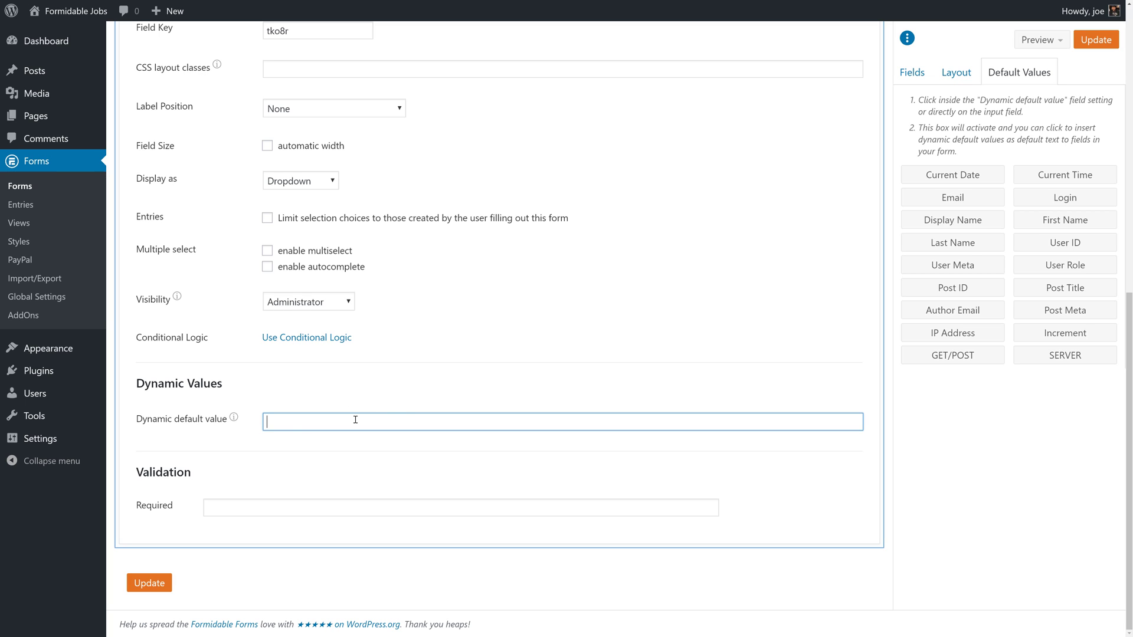
{"action": "type", "text": "[get param=jobposter]"}
{"action": "left_click_drag", "start_coordinate": [318, 424], "coordinate": [359, 423]}
{"action": "left_click", "coordinate": [368, 423]}
{"action": "scroll", "coordinate": [363, 430], "scroll_direction": "up", "scroll_amount": 8}
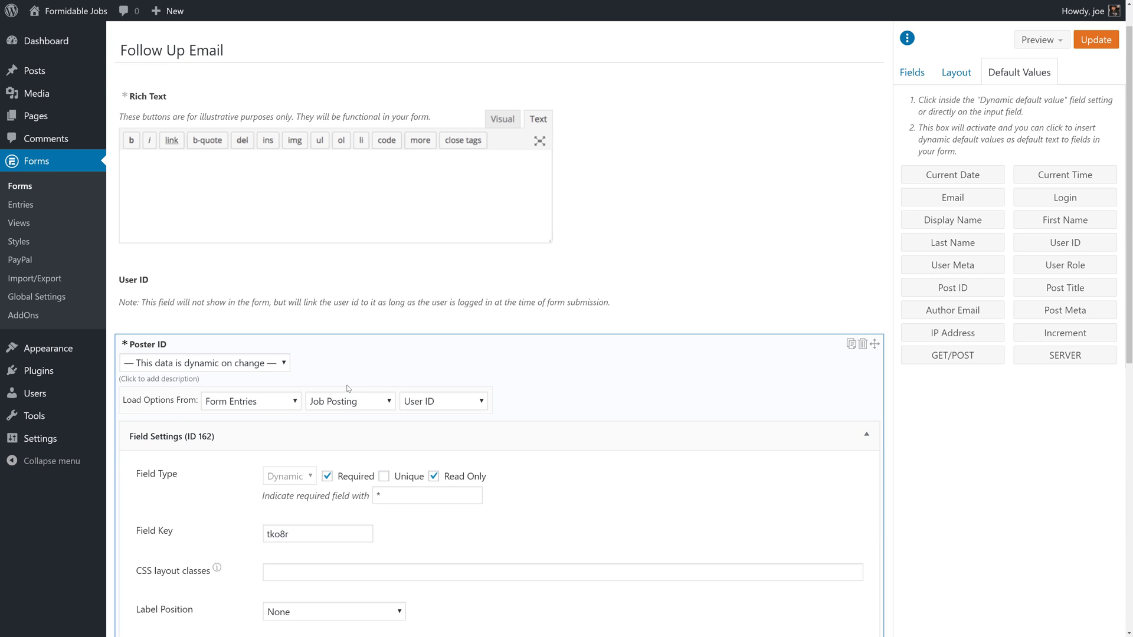
{"action": "scroll", "coordinate": [346, 382], "scroll_direction": "down", "scroll_amount": 5}
{"action": "scroll", "coordinate": [347, 384], "scroll_direction": "down", "scroll_amount": 4}
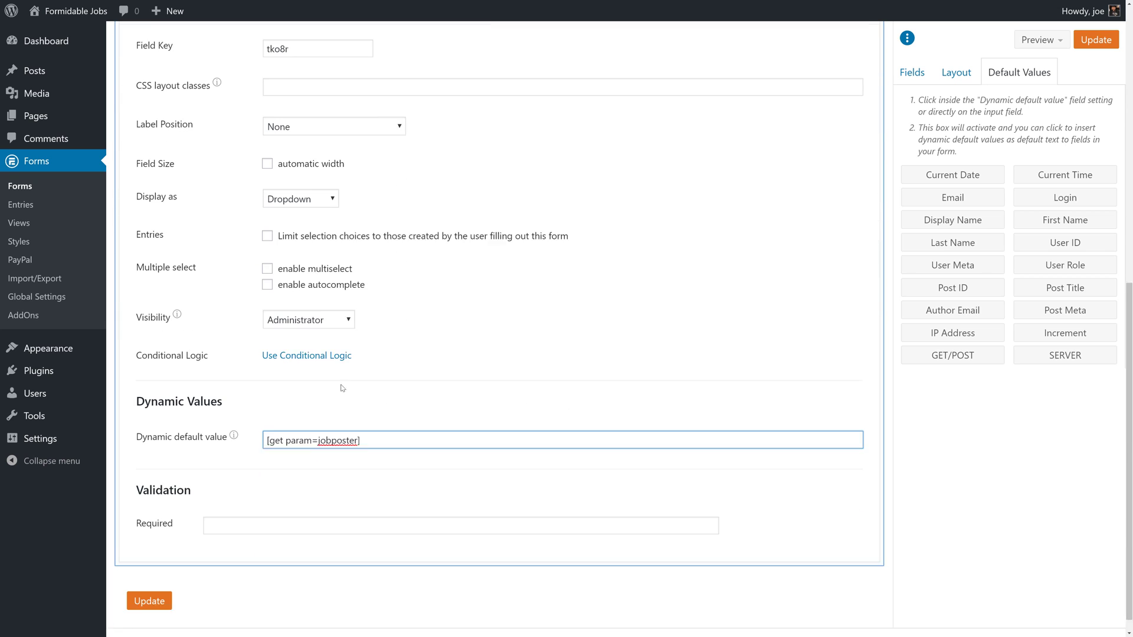
{"action": "left_click", "coordinate": [155, 586]}
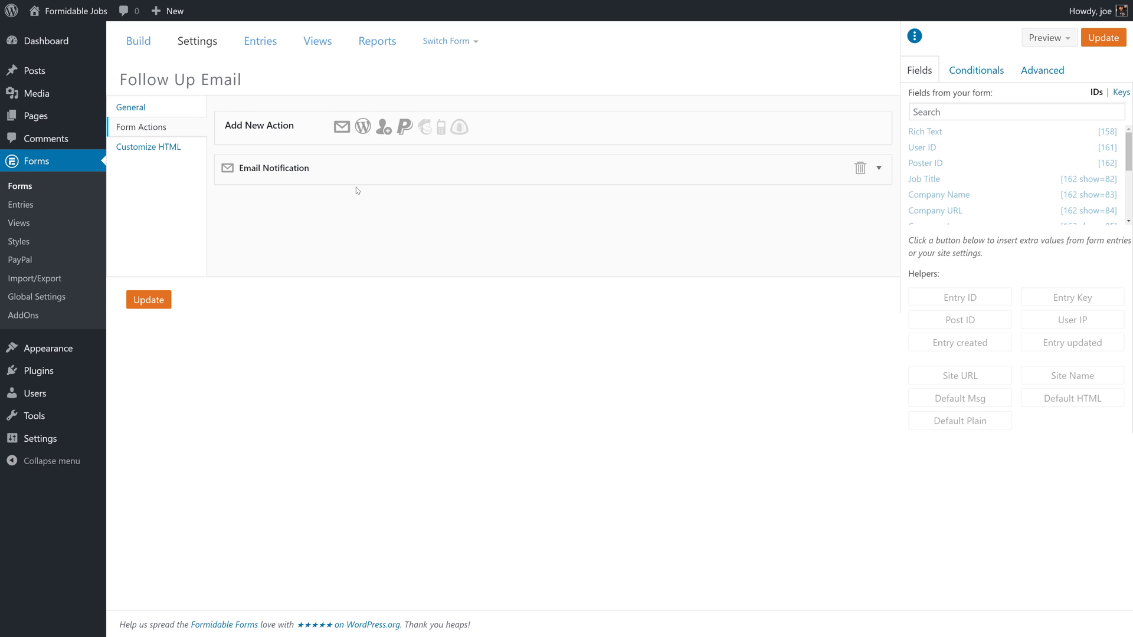
Step: Replace [admin_email] in the Email Notification's To field with the job poster's Email field [162 show=92]
{"action": "left_click", "coordinate": [348, 172]}
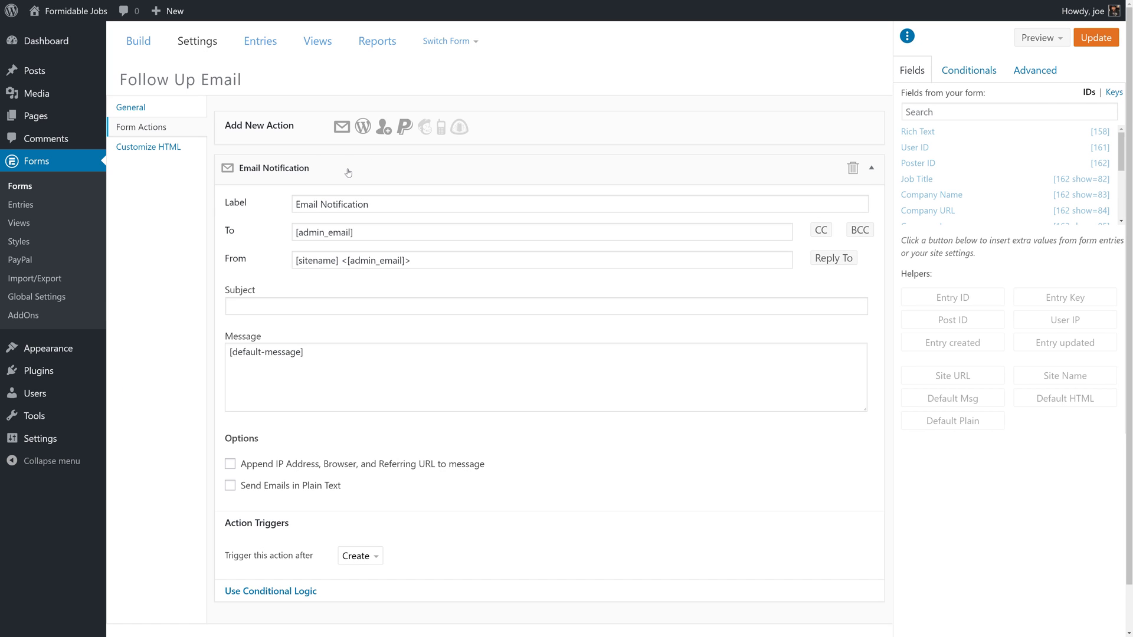
{"action": "left_click", "coordinate": [507, 235]}
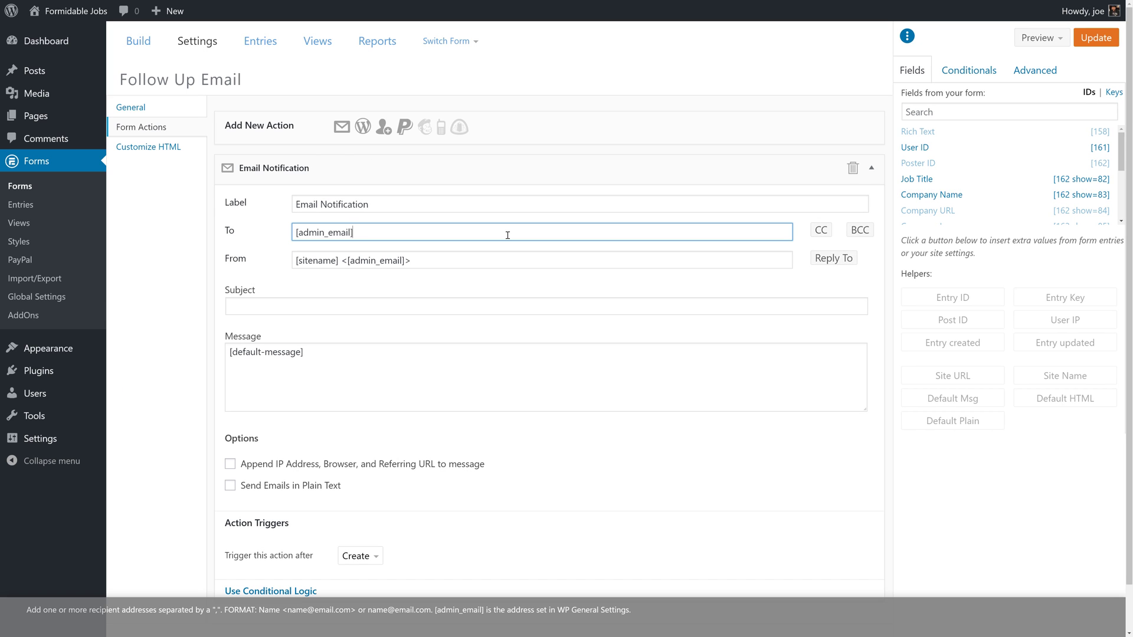
{"action": "left_click_drag", "start_coordinate": [354, 232], "coordinate": [288, 233]}
{"action": "key", "text": "BackSpace"}
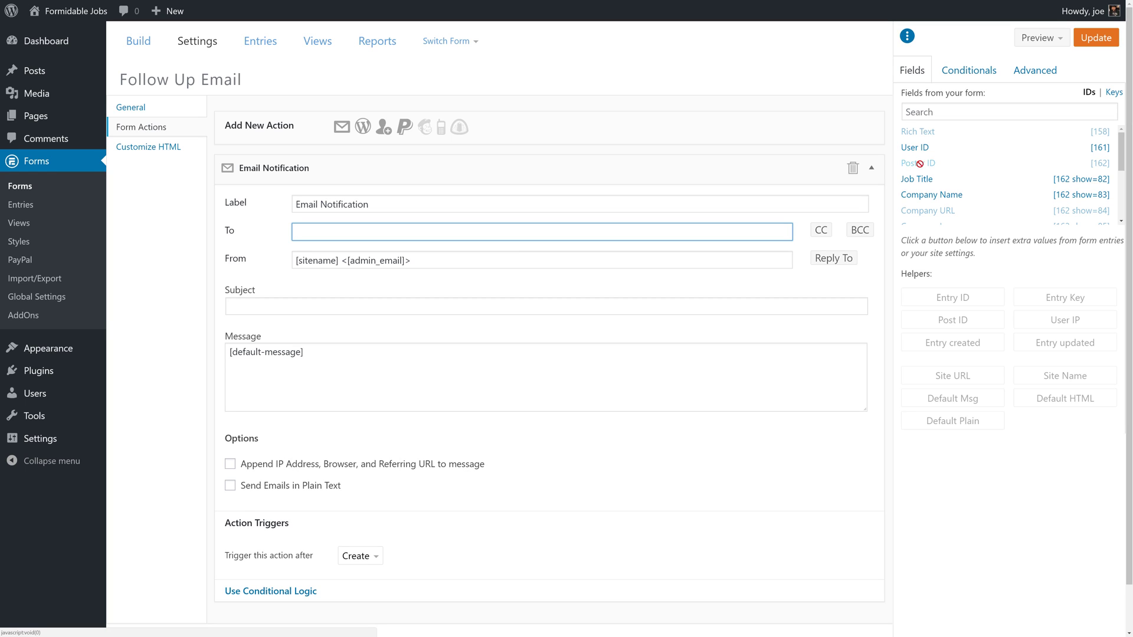
{"action": "left_click", "coordinate": [1124, 166]}
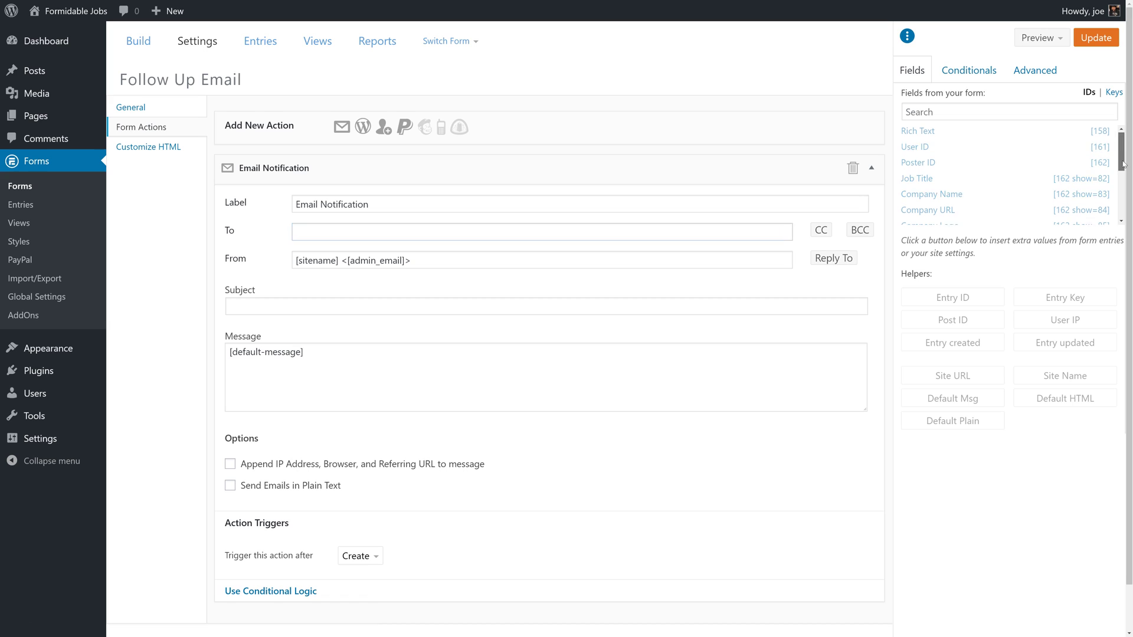
{"action": "left_click_drag", "start_coordinate": [1124, 165], "coordinate": [1121, 208]}
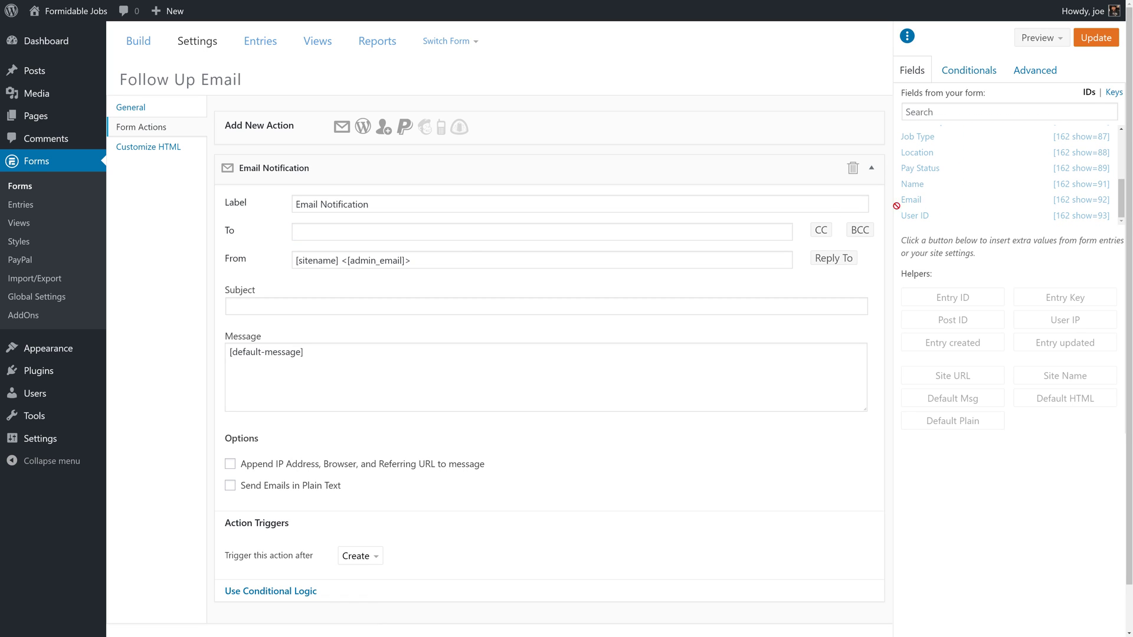
{"action": "left_click", "coordinate": [469, 232]}
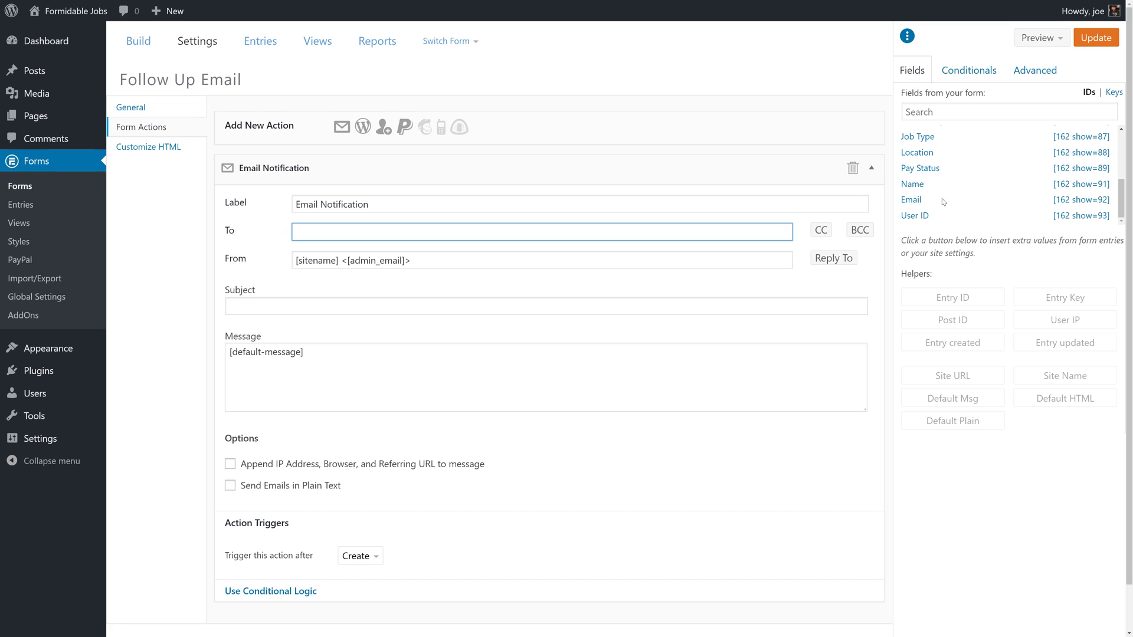
{"action": "left_click", "coordinate": [912, 201]}
Step: Add a Reply to field and fill it with the applicant's first name shortcode [161 show="first_name"]
{"action": "left_click", "coordinate": [833, 258]}
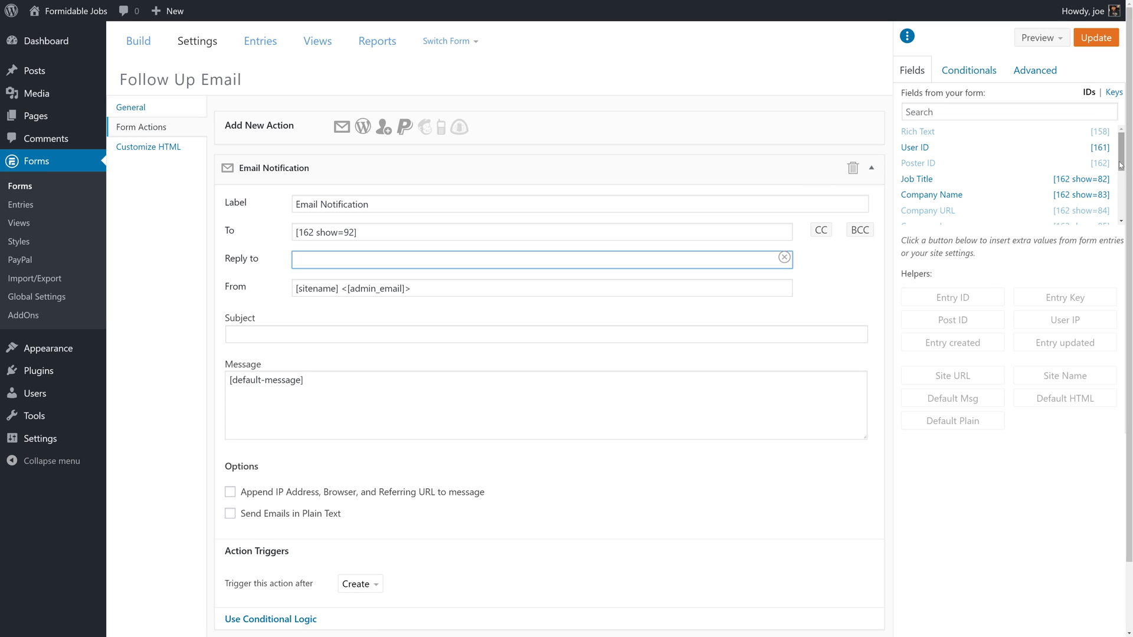
{"action": "left_click_drag", "start_coordinate": [1120, 163], "coordinate": [931, 216]}
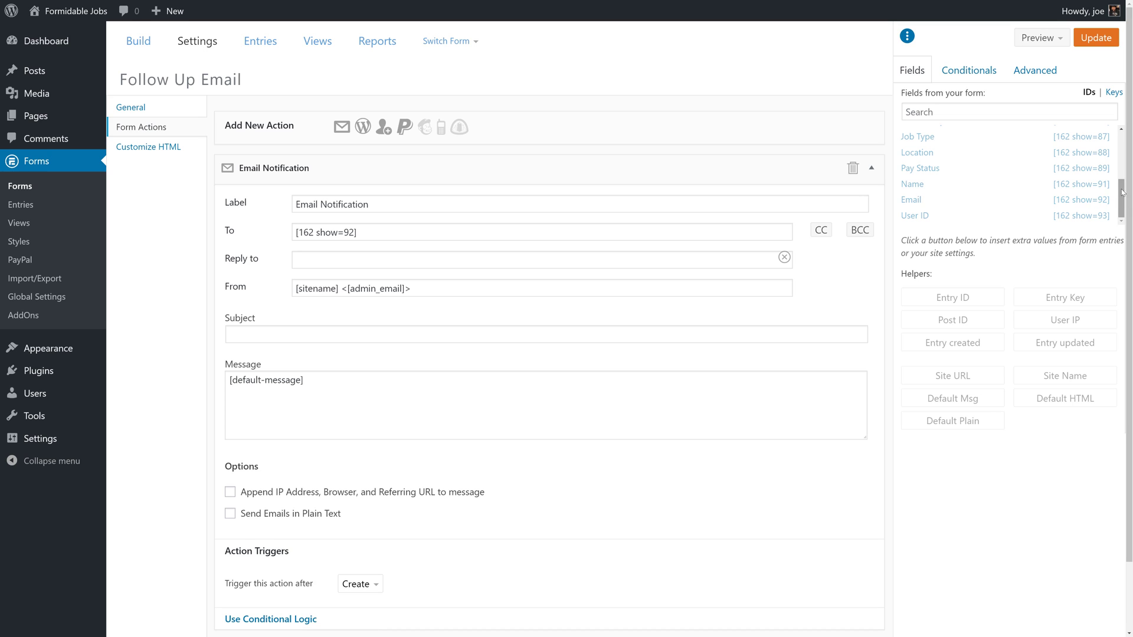
{"action": "left_click_drag", "start_coordinate": [1121, 198], "coordinate": [1122, 126]}
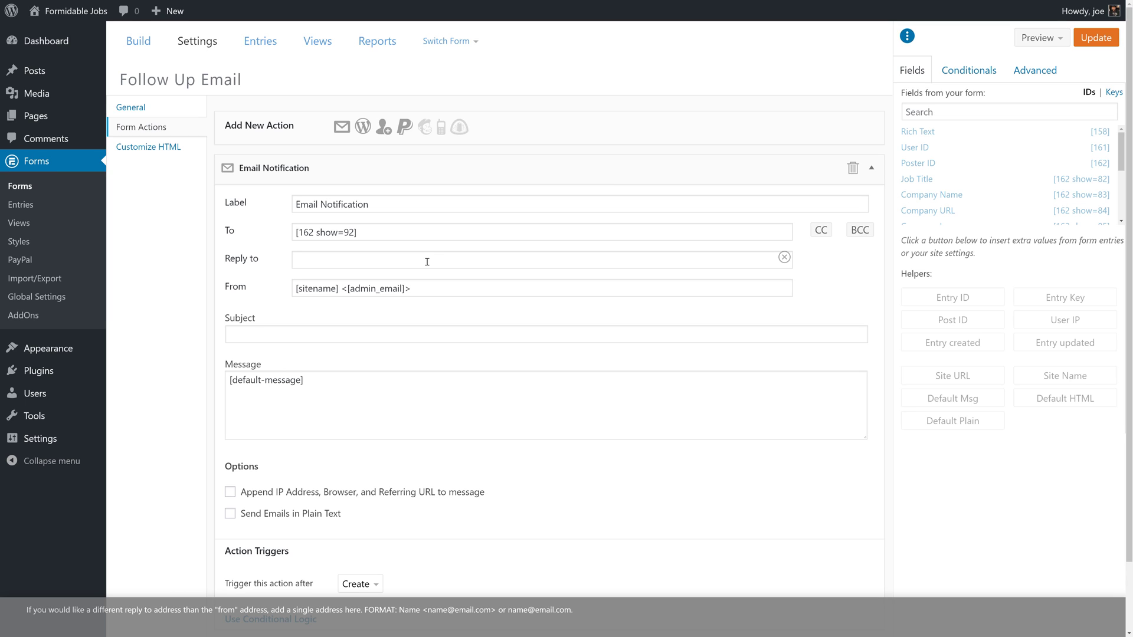
{"action": "left_click", "coordinate": [1030, 75]}
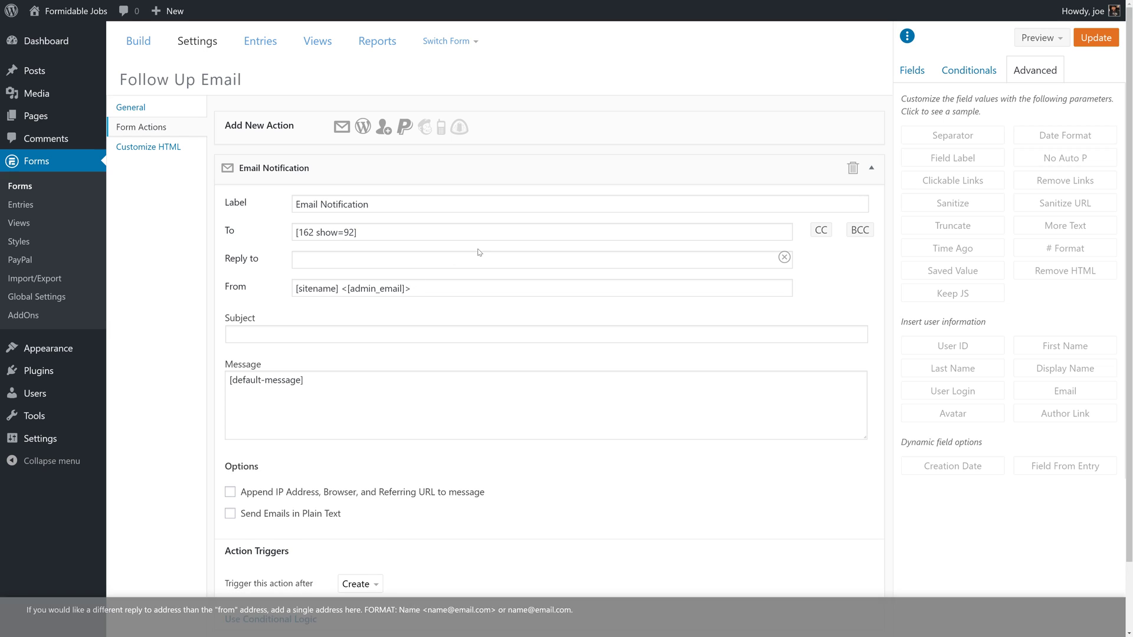
{"action": "left_click", "coordinate": [413, 260]}
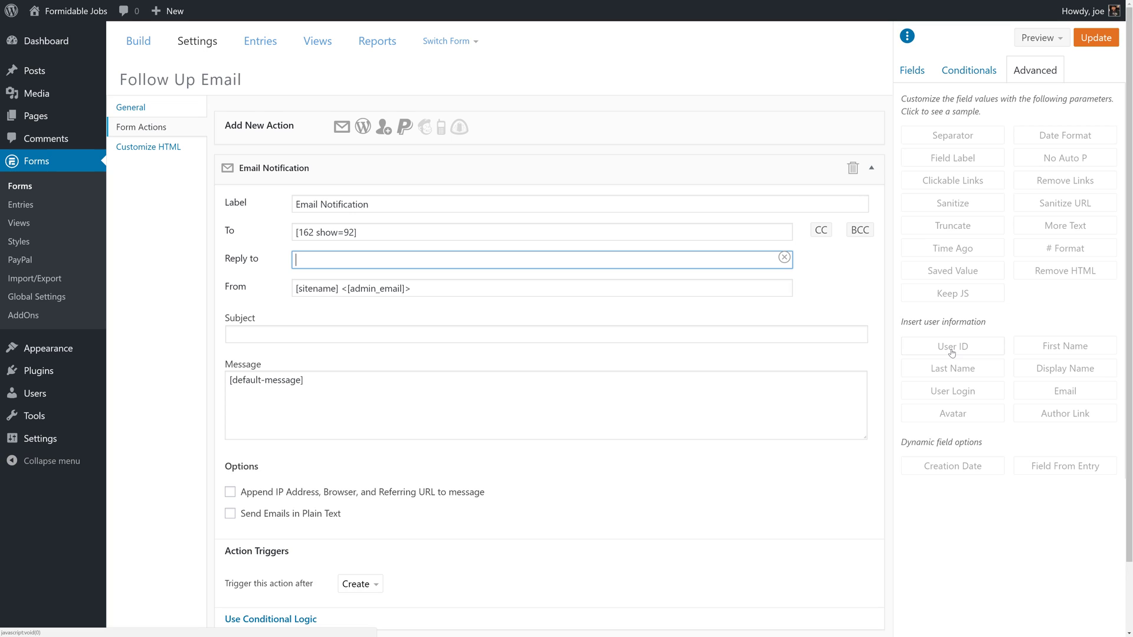
{"action": "left_click", "coordinate": [432, 410]}
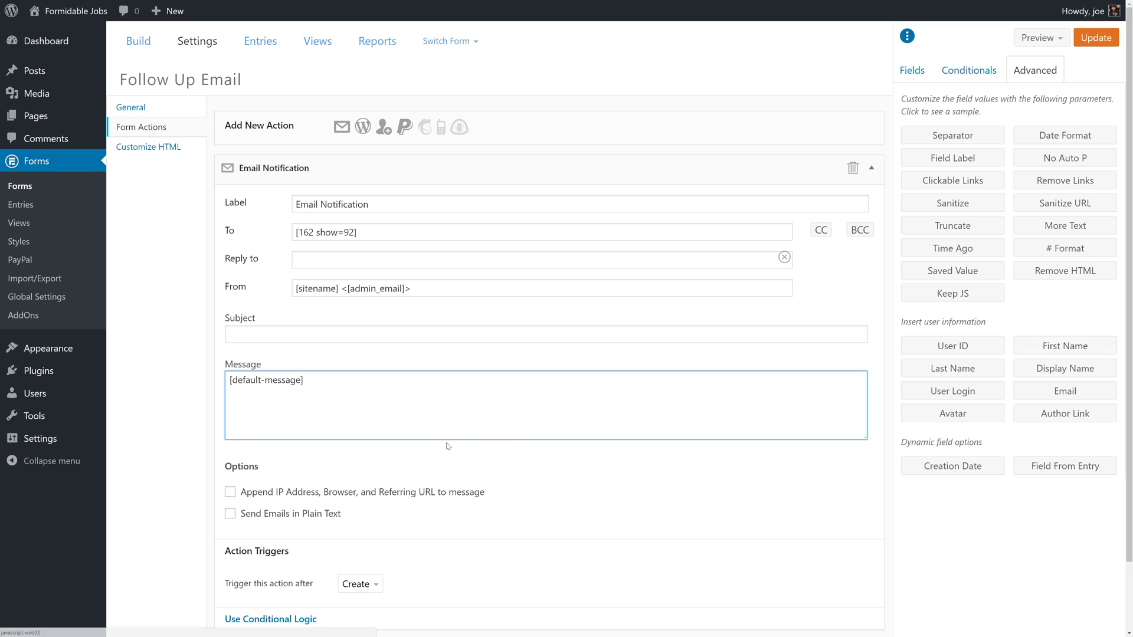
{"action": "left_click", "coordinate": [1065, 347]}
{"action": "left_click_drag", "start_coordinate": [342, 406], "coordinate": [210, 408]}
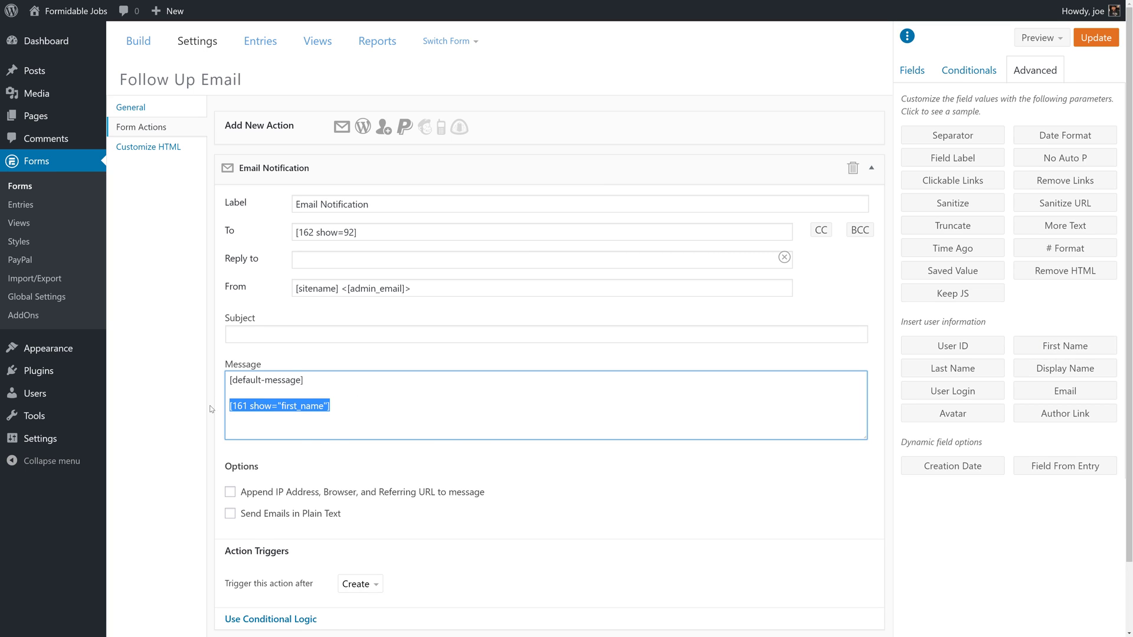
{"action": "key", "text": "ctrl+x"}
{"action": "left_click", "coordinate": [333, 260]}
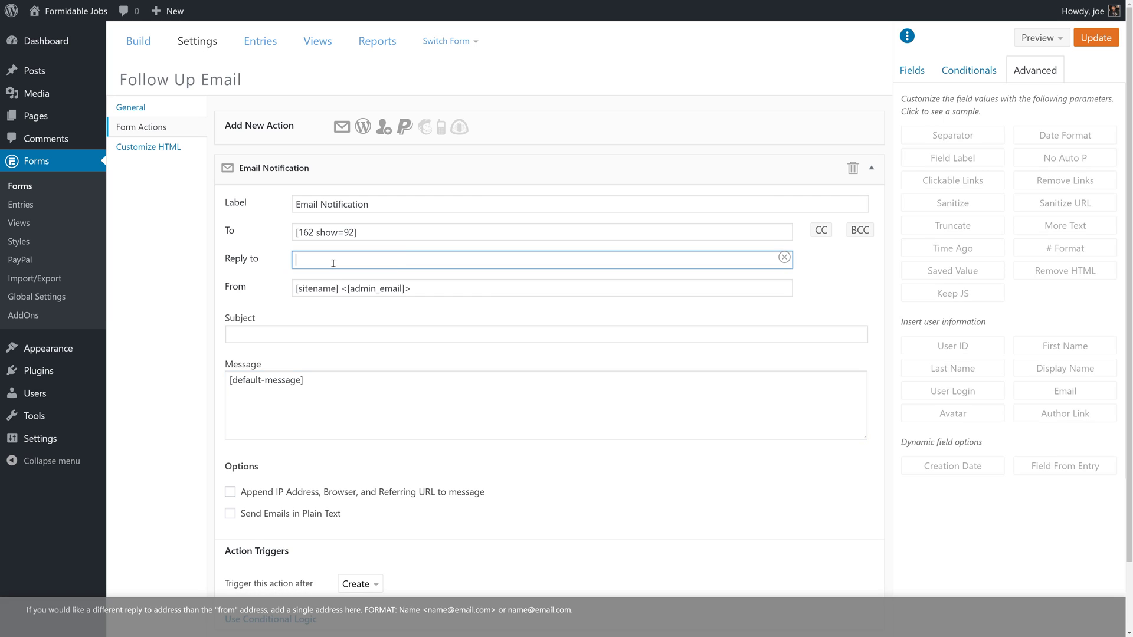
{"action": "key", "text": "ctrl+v"}
Step: Append the applicant's last name shortcode [161 show="last_name"] to Reply to
{"action": "left_click", "coordinate": [650, 411]}
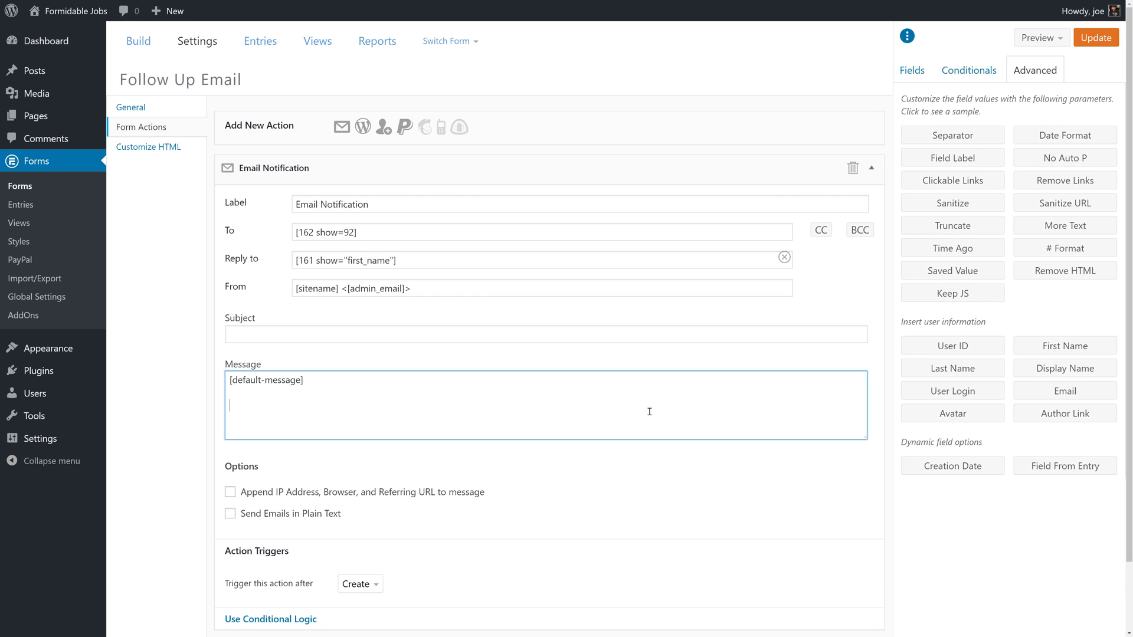
{"action": "left_click", "coordinate": [969, 370]}
{"action": "key", "text": "shift+Home"}
{"action": "key", "text": "ctrl+x"}
{"action": "left_click", "coordinate": [449, 260]}
{"action": "key", "text": "ctrl+v"}
Step: Finish Reply to with the applicant's email in angle brackets: <[161 show="user_email"]>
{"action": "type", "text": "<"}
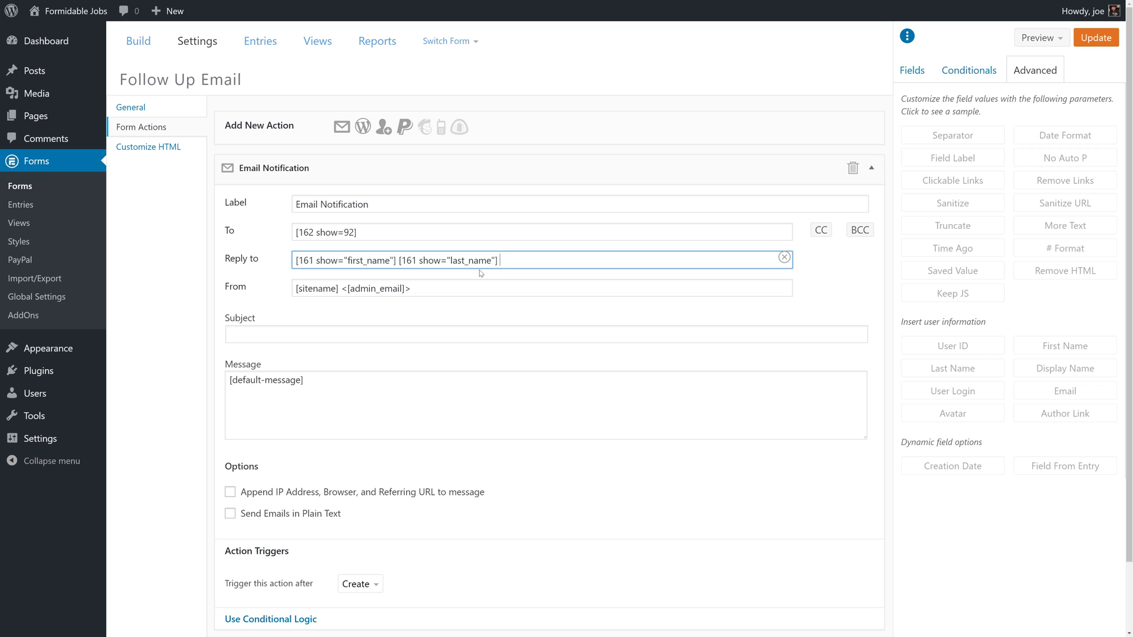
{"action": "left_click", "coordinate": [649, 407]}
{"action": "left_click", "coordinate": [1066, 391]}
{"action": "key", "text": "shift+Home"}
{"action": "key", "text": "ctrl+x"}
{"action": "left_click", "coordinate": [561, 260]}
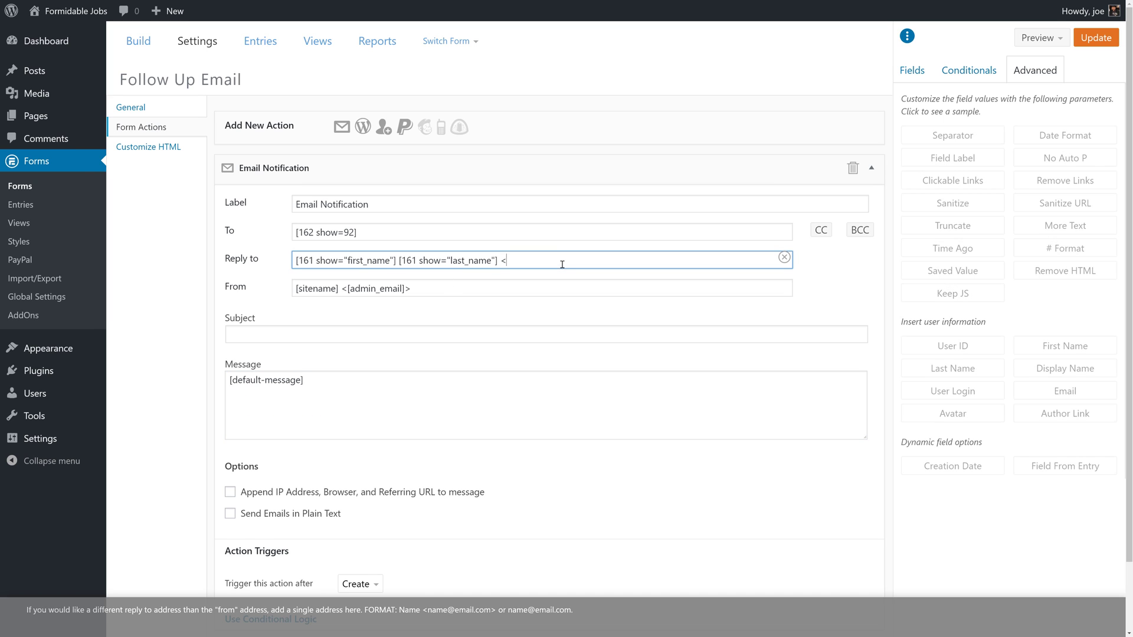
{"action": "key", "text": "ctrl+v"}
{"action": "type", "text": ">"}
{"action": "left_click", "coordinate": [429, 335]}
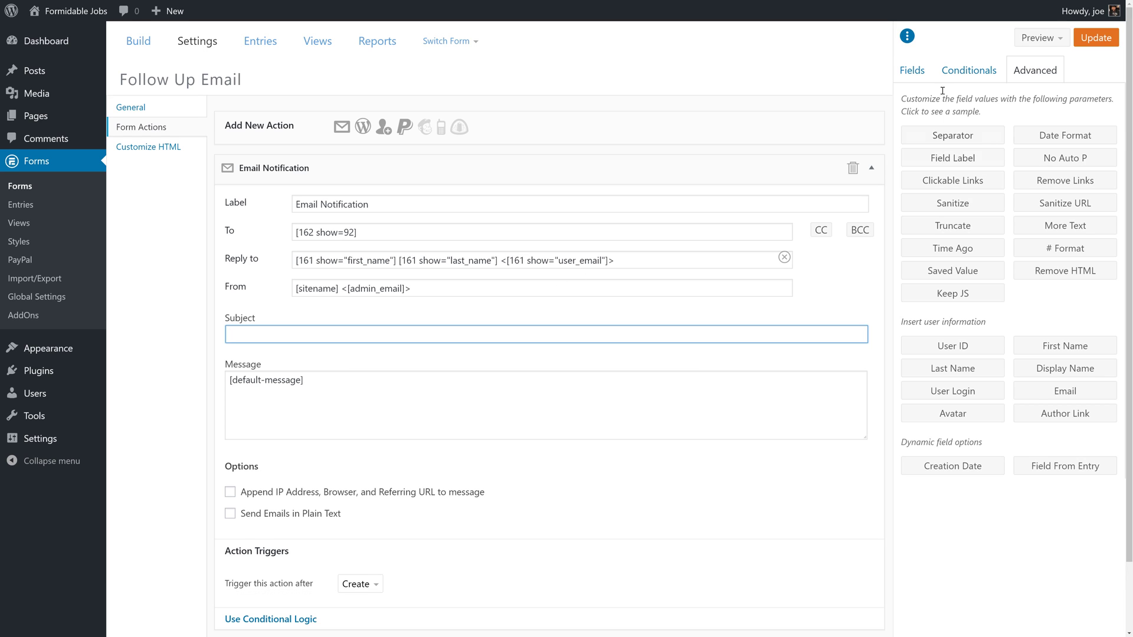
Step: Set the notification subject to 'Follow Up for [162 show=82]' using Job Title, and update
{"action": "left_click", "coordinate": [917, 71]}
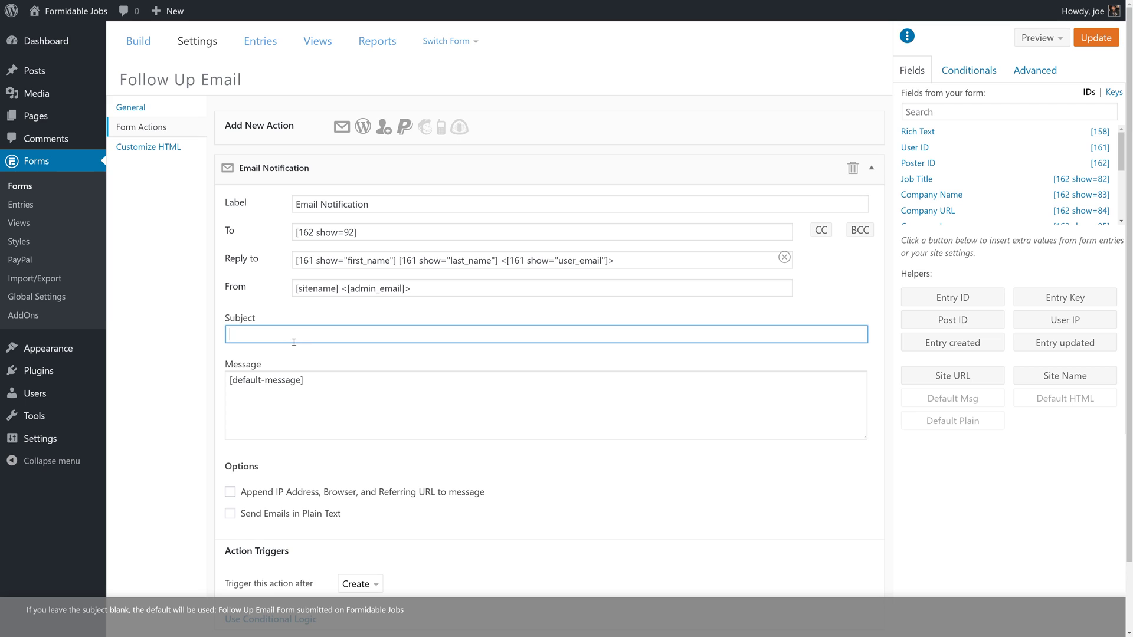
{"action": "type", "text": "Follow Up for"}
{"action": "left_click", "coordinate": [926, 183]}
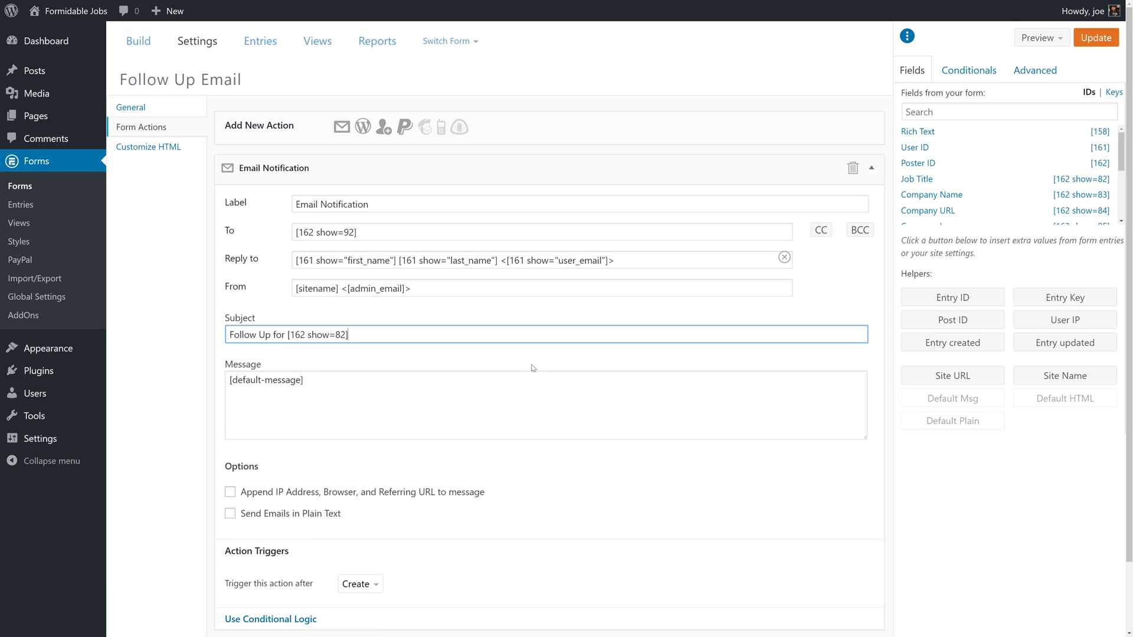
{"action": "scroll", "coordinate": [533, 368], "scroll_direction": "down", "scroll_amount": 2}
{"action": "scroll", "coordinate": [518, 422], "scroll_direction": "up", "scroll_amount": 2}
{"action": "scroll", "coordinate": [386, 455], "scroll_direction": "down", "scroll_amount": 2}
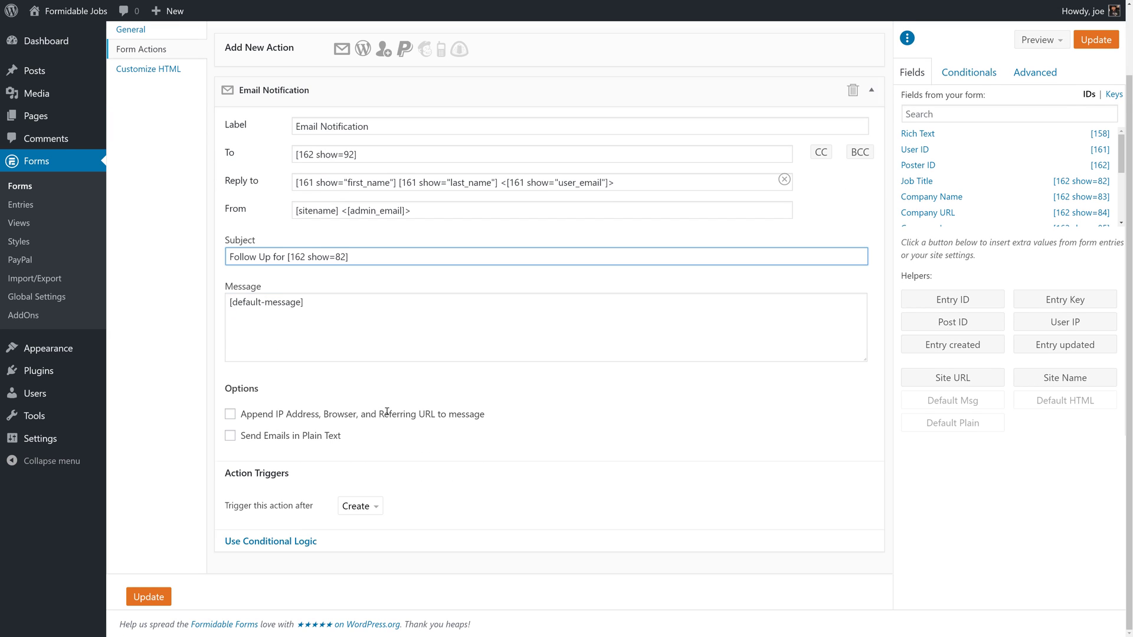
{"action": "left_click", "coordinate": [148, 597]}
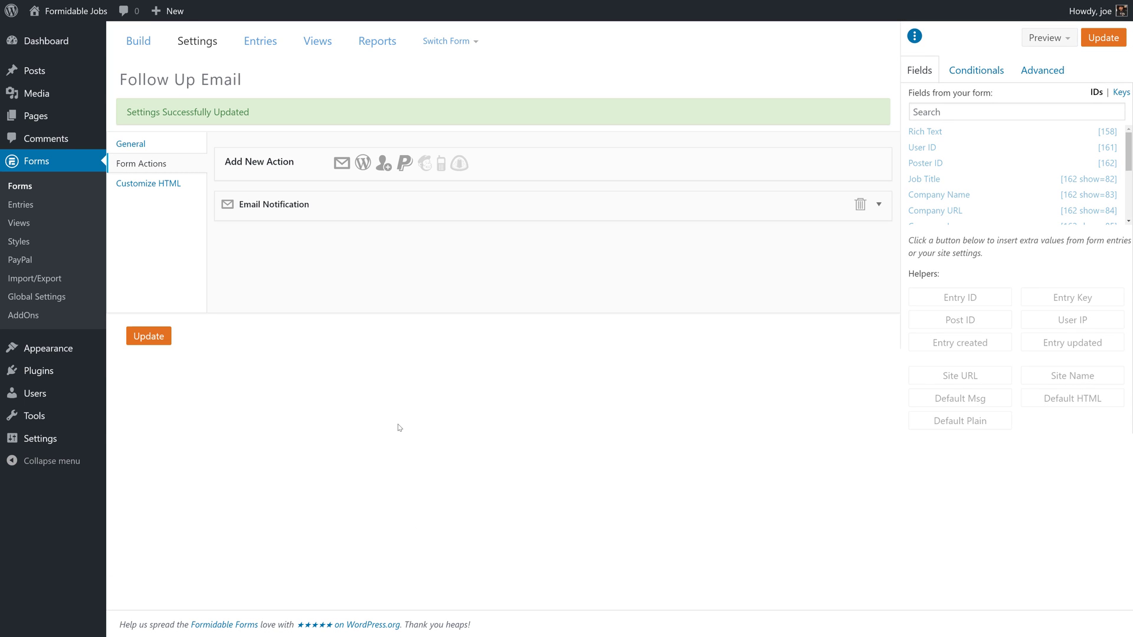
Step: Create a view titled 'Applied For' on Job Application entries using the Both (Dynamic) format
{"action": "left_click", "coordinate": [18, 223]}
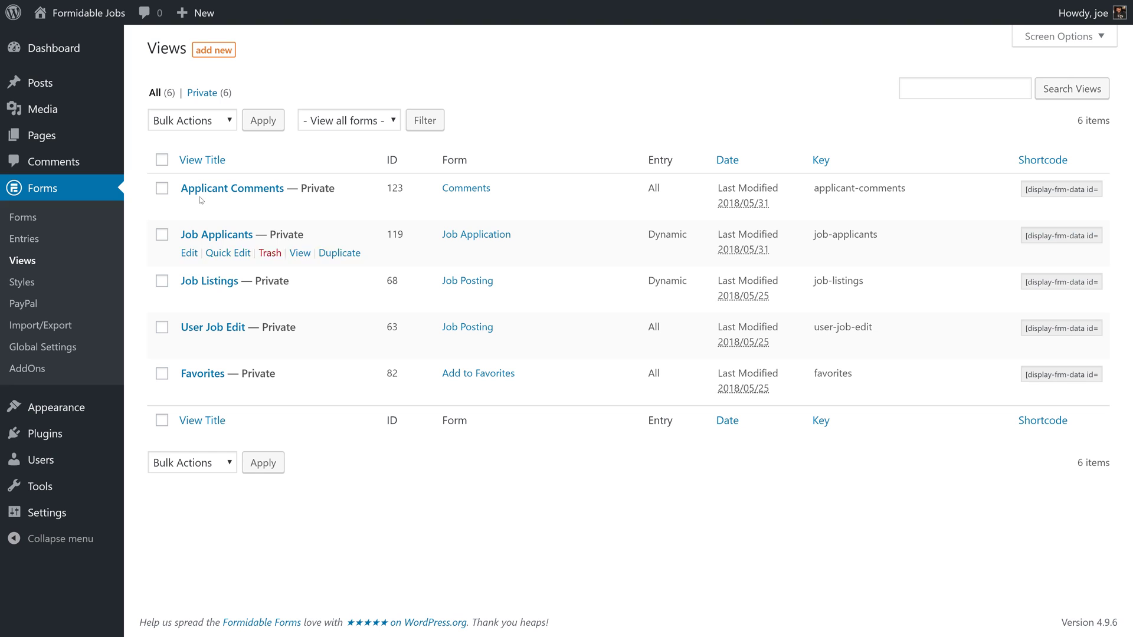
{"action": "left_click", "coordinate": [213, 50]}
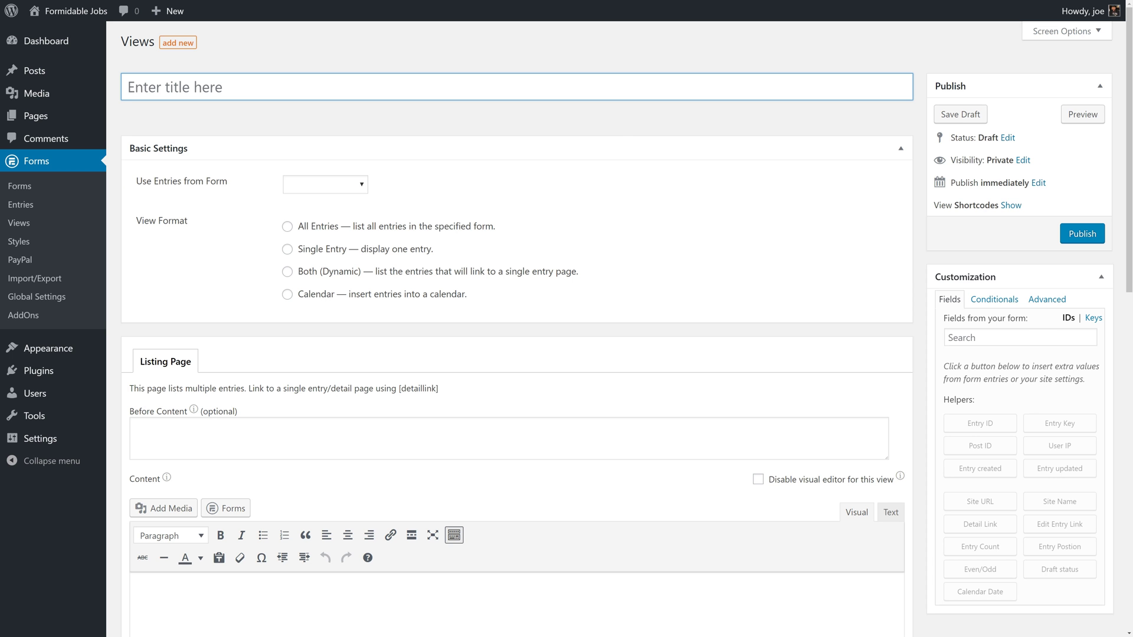
{"action": "type", "text": "App"}
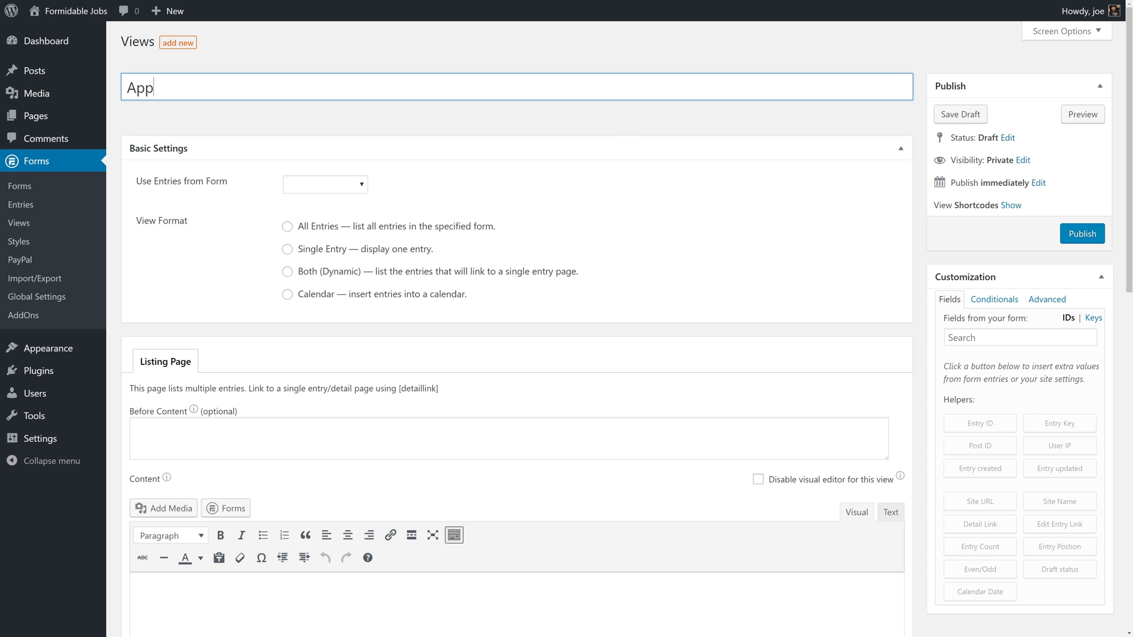
{"action": "type", "text": "lied For"}
{"action": "left_click", "coordinate": [334, 190]}
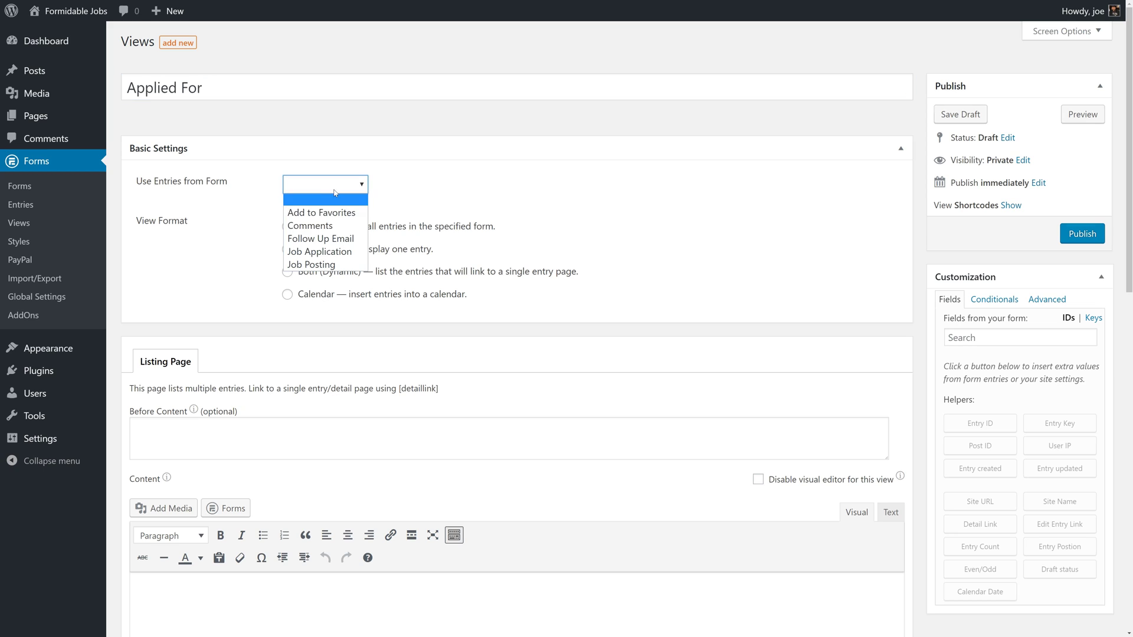
{"action": "left_click", "coordinate": [345, 254]}
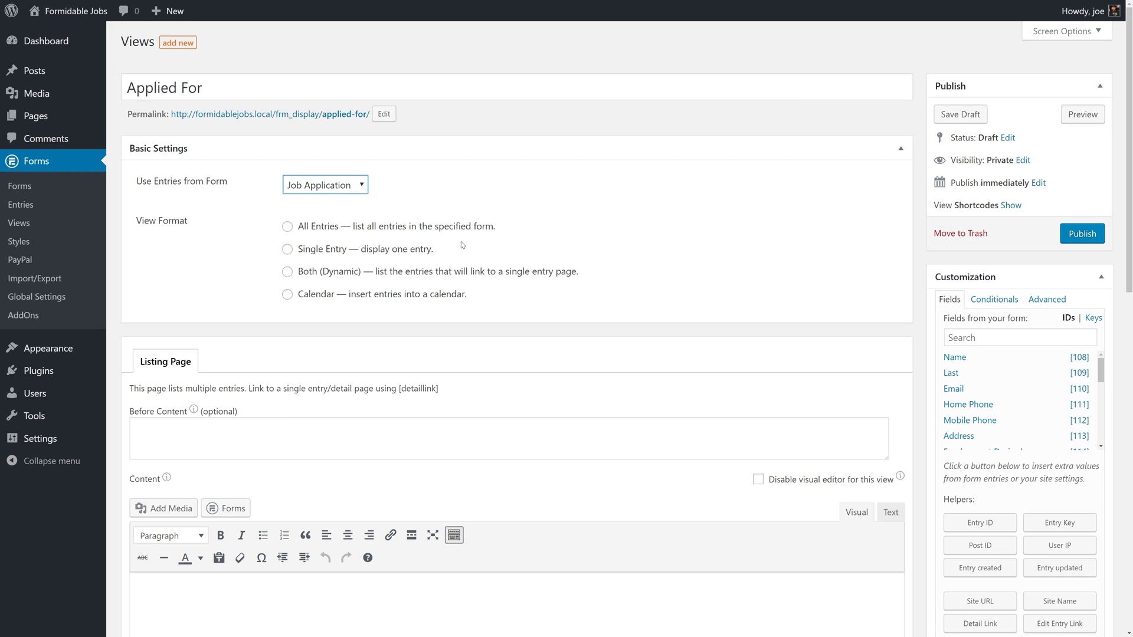
{"action": "left_click", "coordinate": [363, 275]}
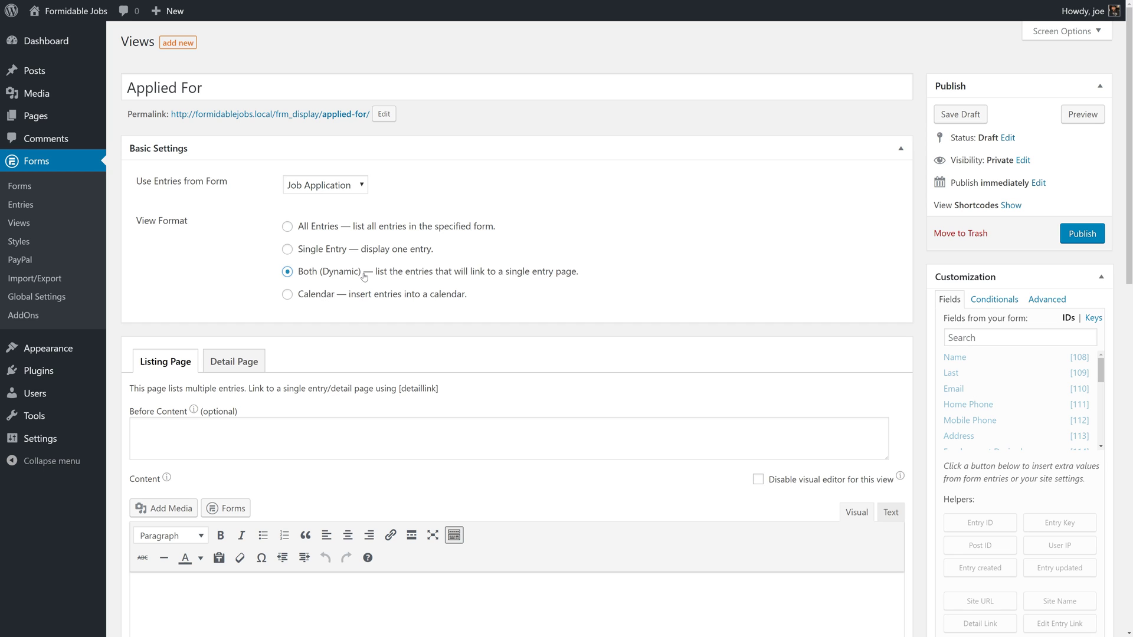
Step: Add a Listing Page bullet reading '[116 show=82] at [116 show=83]' (Job Title at Company Name)
{"action": "scroll", "coordinate": [352, 349], "scroll_direction": "down", "scroll_amount": 5}
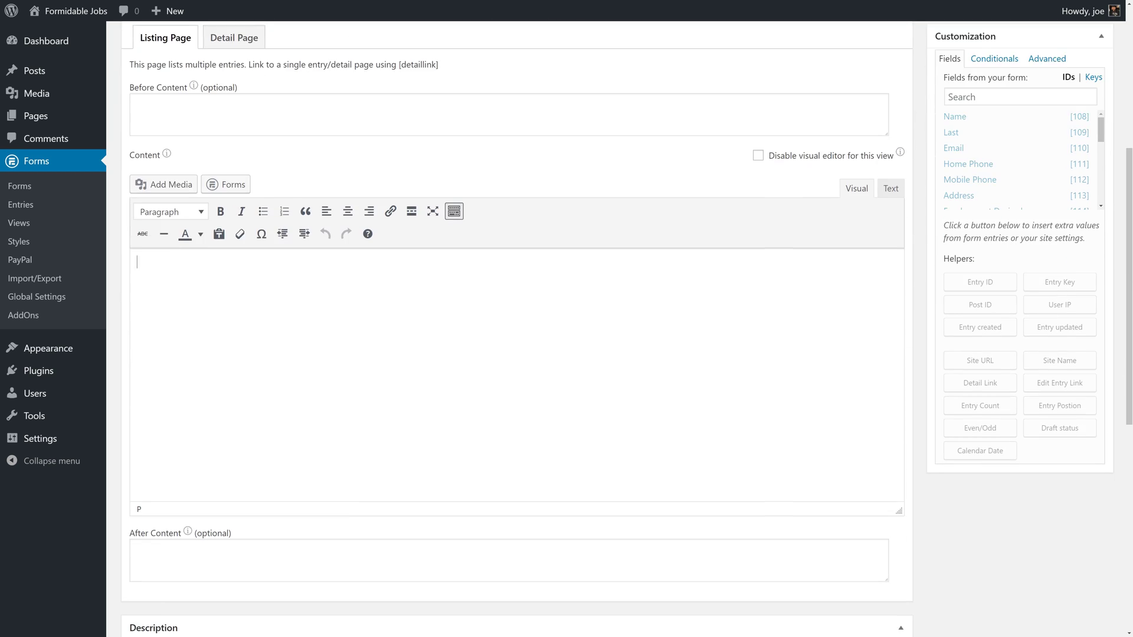
{"action": "left_click", "coordinate": [263, 212]}
{"action": "scroll", "coordinate": [1102, 134], "scroll_direction": "down", "scroll_amount": 1}
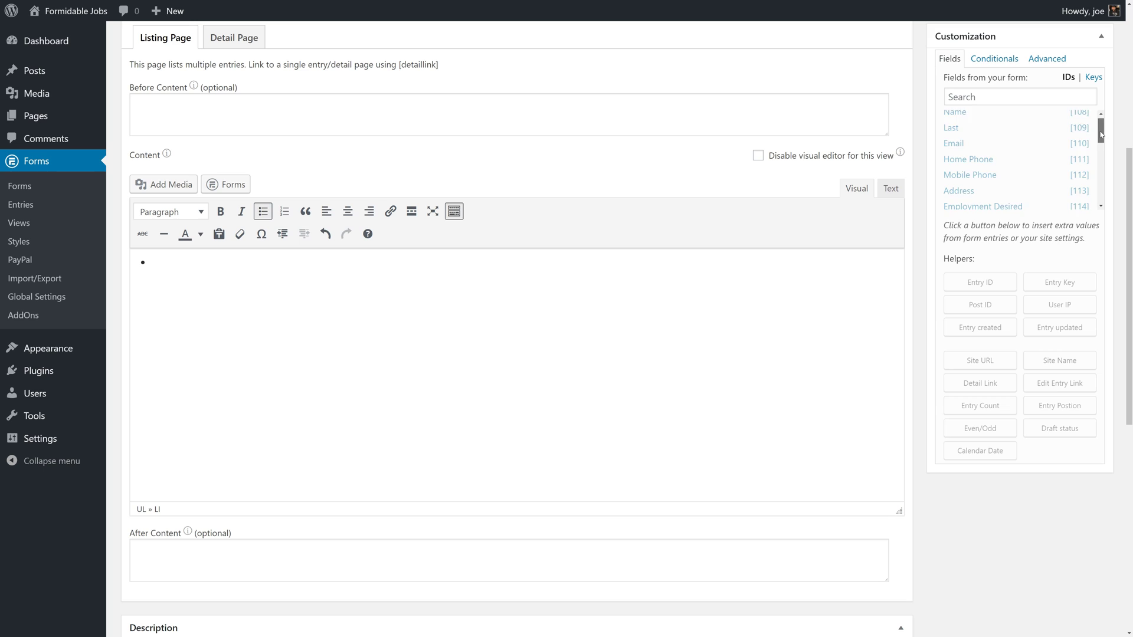
{"action": "mouse_move", "coordinate": [1101, 134]}
{"action": "left_mouse_down"}
{"action": "mouse_move", "coordinate": [1102, 178]}
{"action": "mouse_move", "coordinate": [1101, 149]}
{"action": "left_mouse_up"}
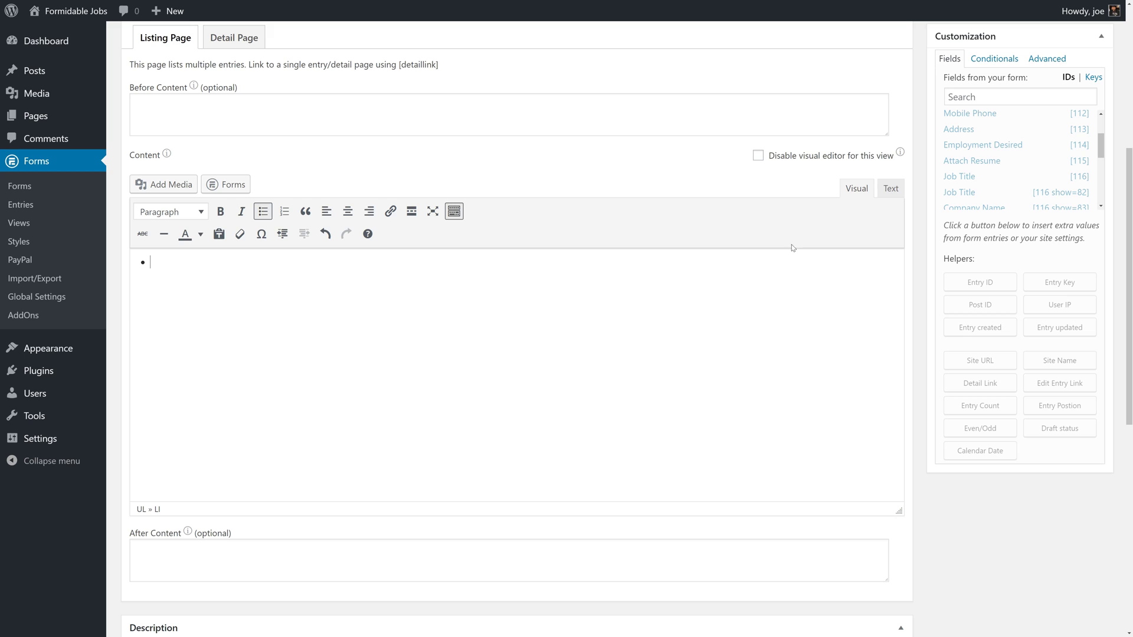
{"action": "left_click", "coordinate": [960, 193]}
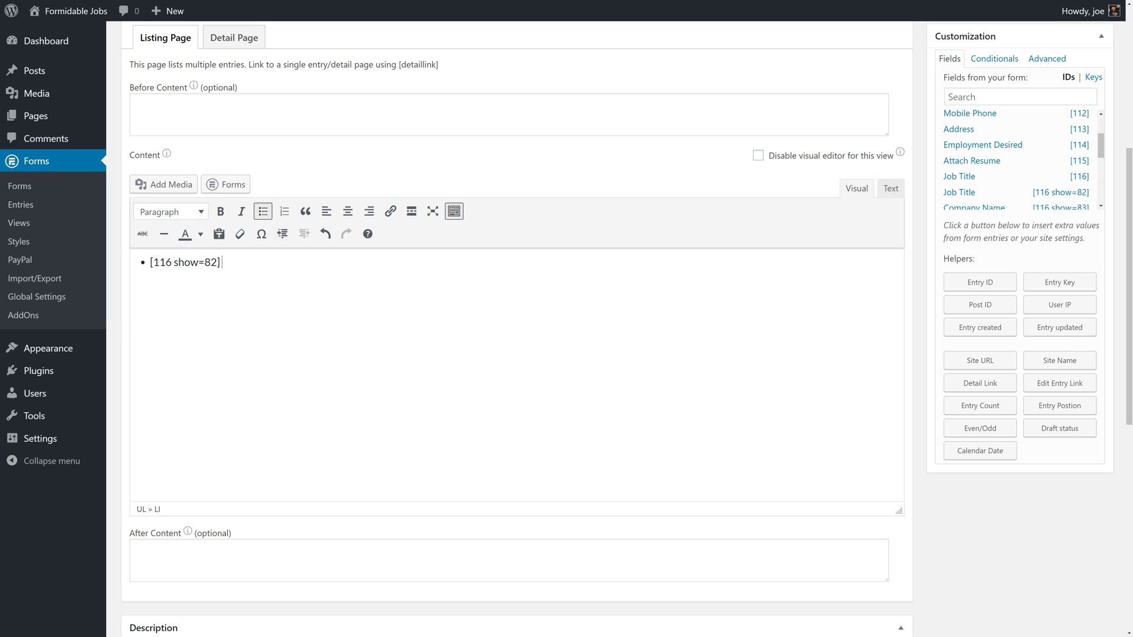
{"action": "type", "text": "at"}
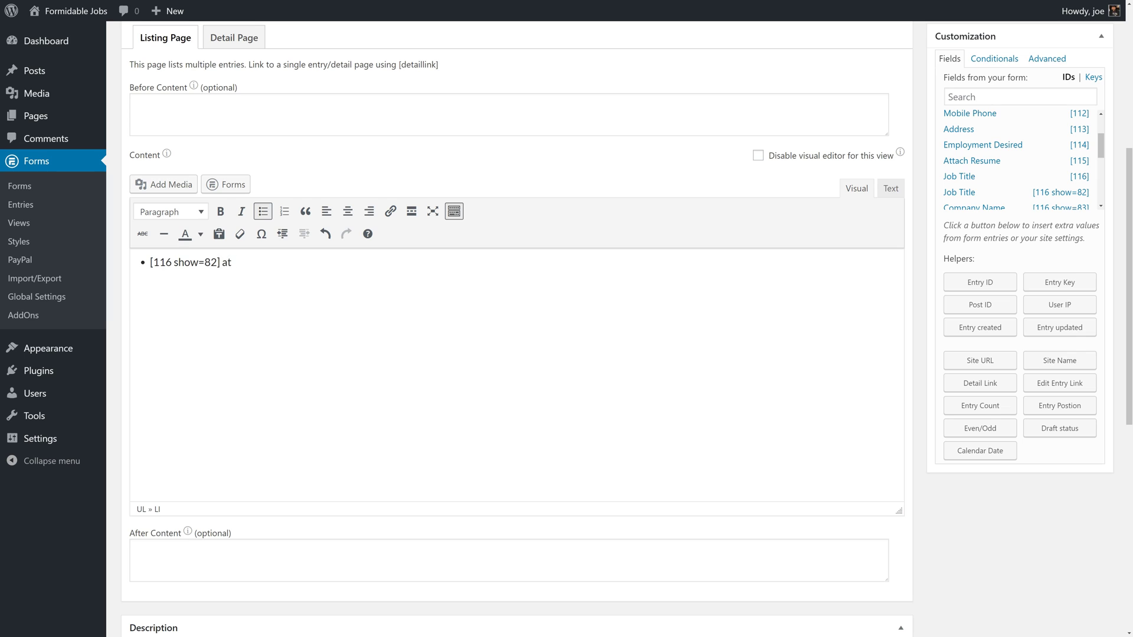
{"action": "left_click", "coordinate": [975, 207]}
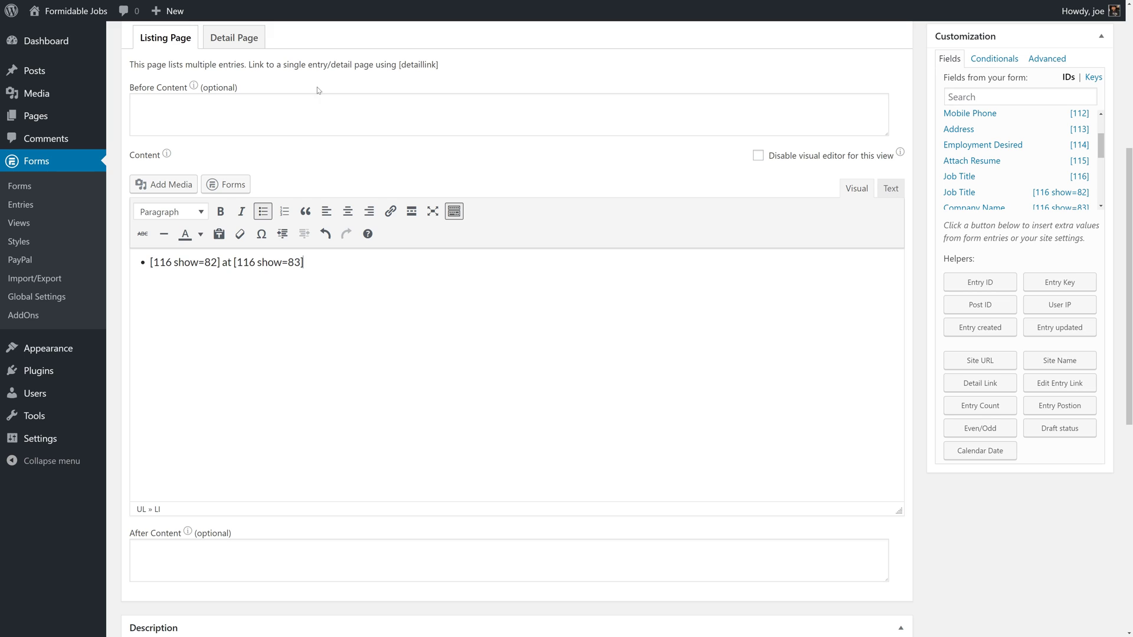
{"action": "left_click_drag", "start_coordinate": [439, 65], "coordinate": [399, 65]}
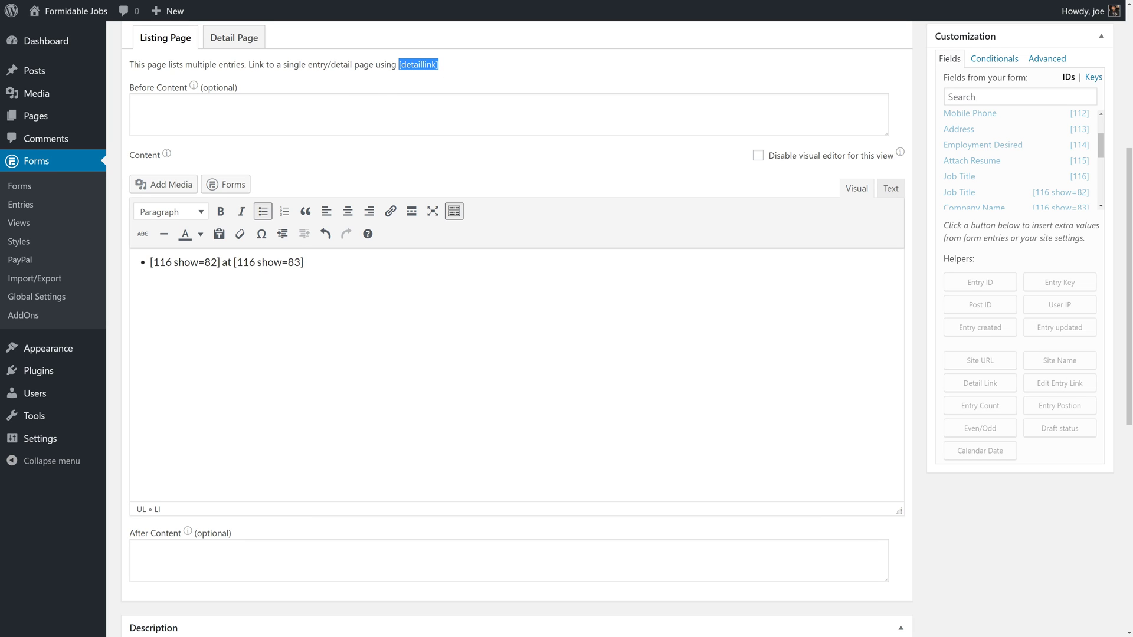
{"action": "left_click", "coordinate": [889, 192]}
{"action": "left_click", "coordinate": [187, 242]}
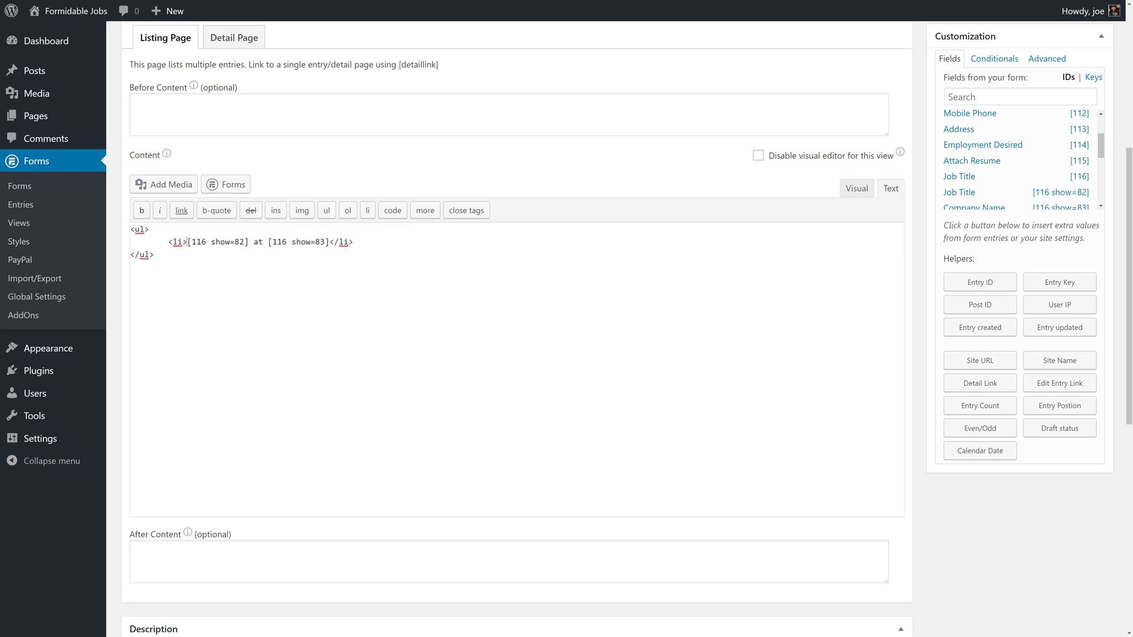
Step: Wrap the Applied For list item in an <a href="[detaillink]"> link and return to Visual view
{"action": "type", "text": "<a href=\"[detaillink]\">"}
{"action": "key", "text": "End"}
{"action": "type", "text": "</a>"}
{"action": "left_click", "coordinate": [856, 188]}
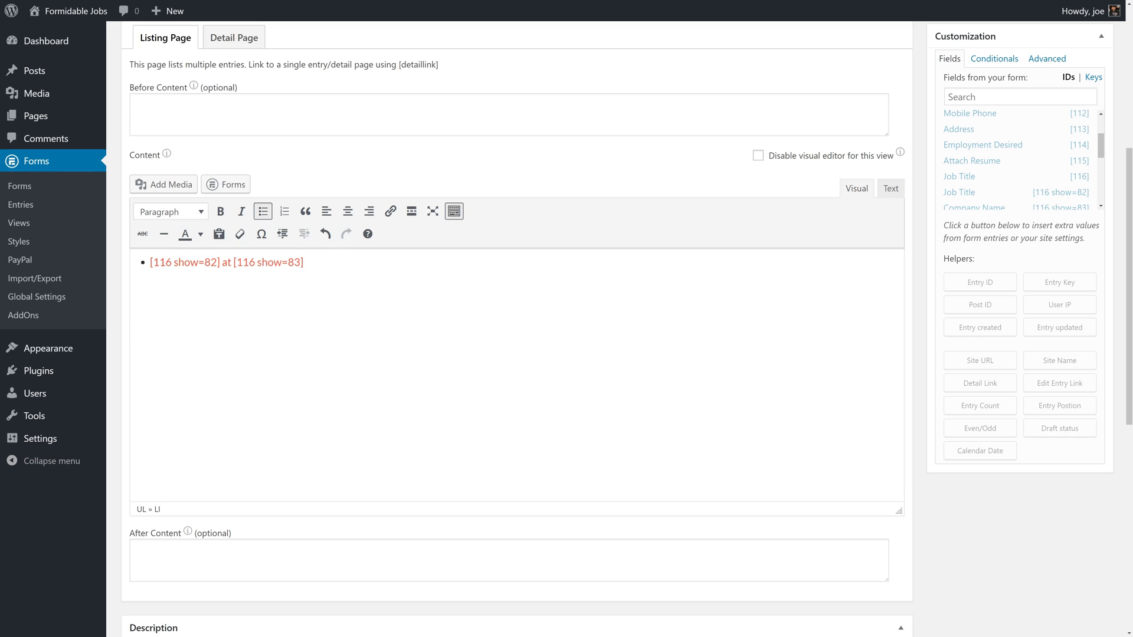
Step: Add a Filter Entries rule so only entries with User ID equal to current_user show
{"action": "scroll", "coordinate": [451, 417], "scroll_direction": "down", "scroll_amount": 8}
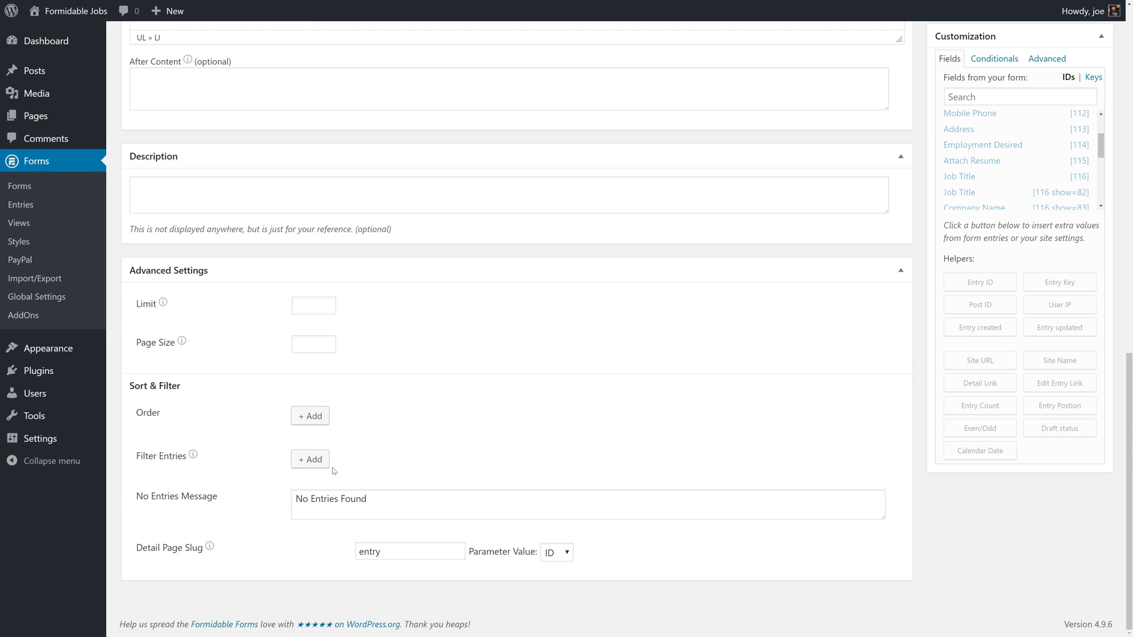
{"action": "left_click", "coordinate": [317, 462]}
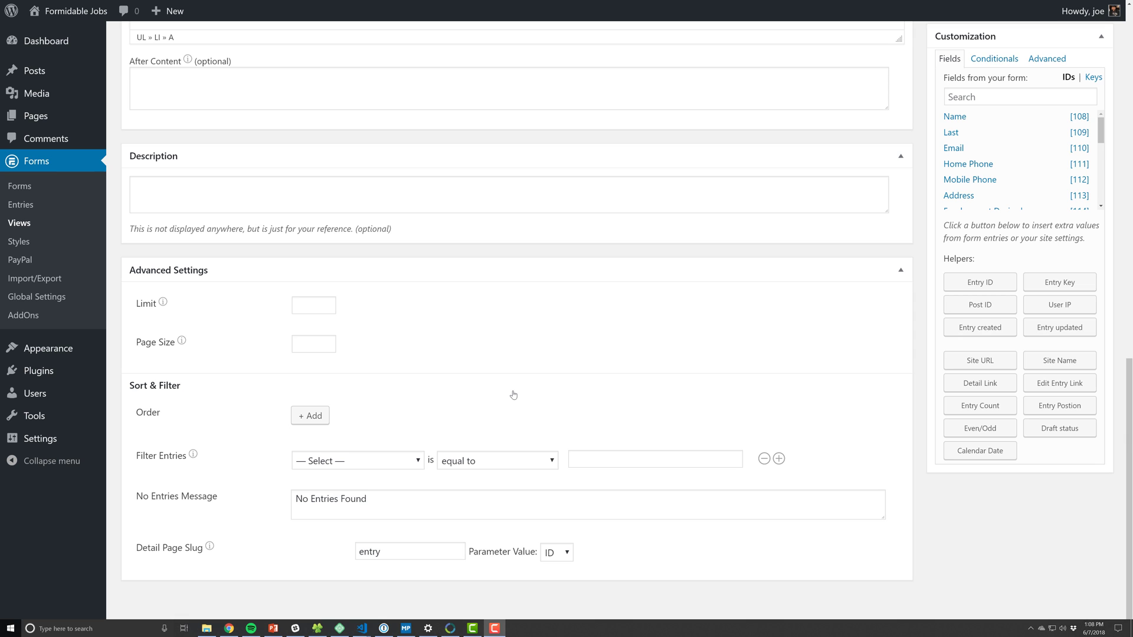
{"action": "left_click", "coordinate": [372, 462]}
{"action": "left_click", "coordinate": [357, 443]}
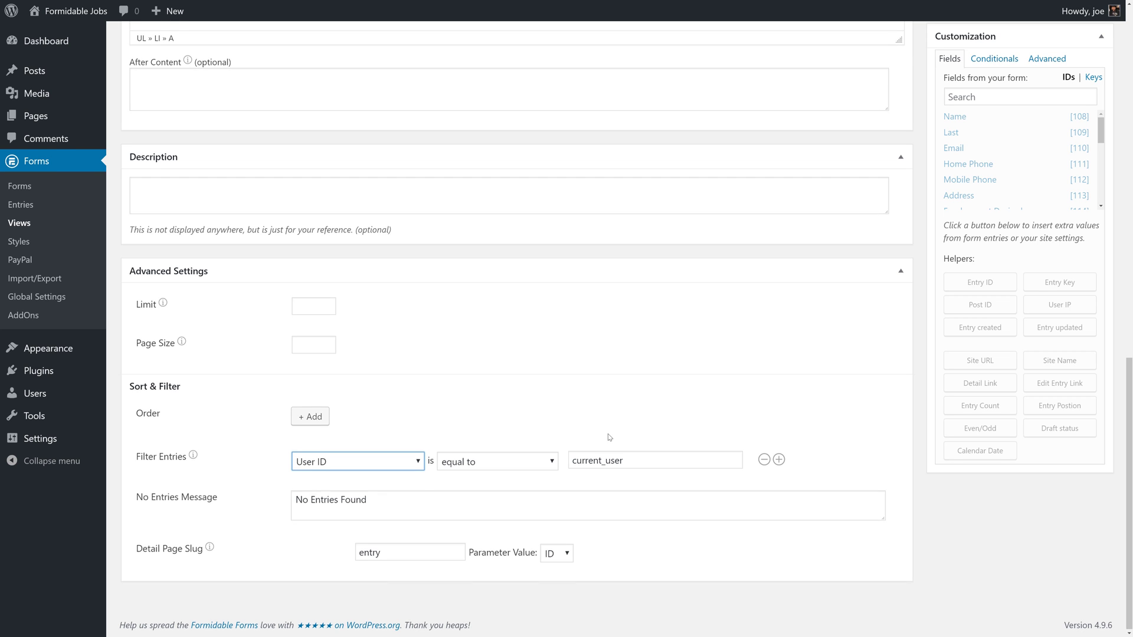
{"action": "scroll", "coordinate": [609, 437], "scroll_direction": "up", "scroll_amount": 10}
{"action": "scroll", "coordinate": [609, 437], "scroll_direction": "up", "scroll_amount": 3}
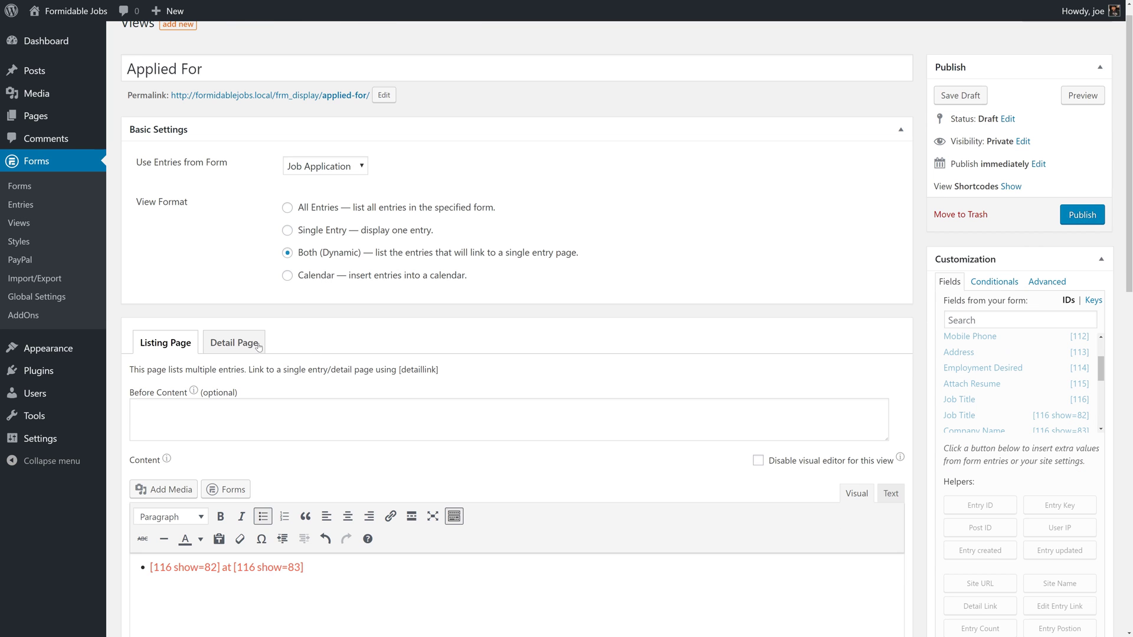
Step: On the detail page, add the Job Title field as a heading, then 'at' and the Company Name field
{"action": "left_click", "coordinate": [259, 348]}
{"action": "scroll", "coordinate": [517, 326], "scroll_direction": "down", "scroll_amount": 1}
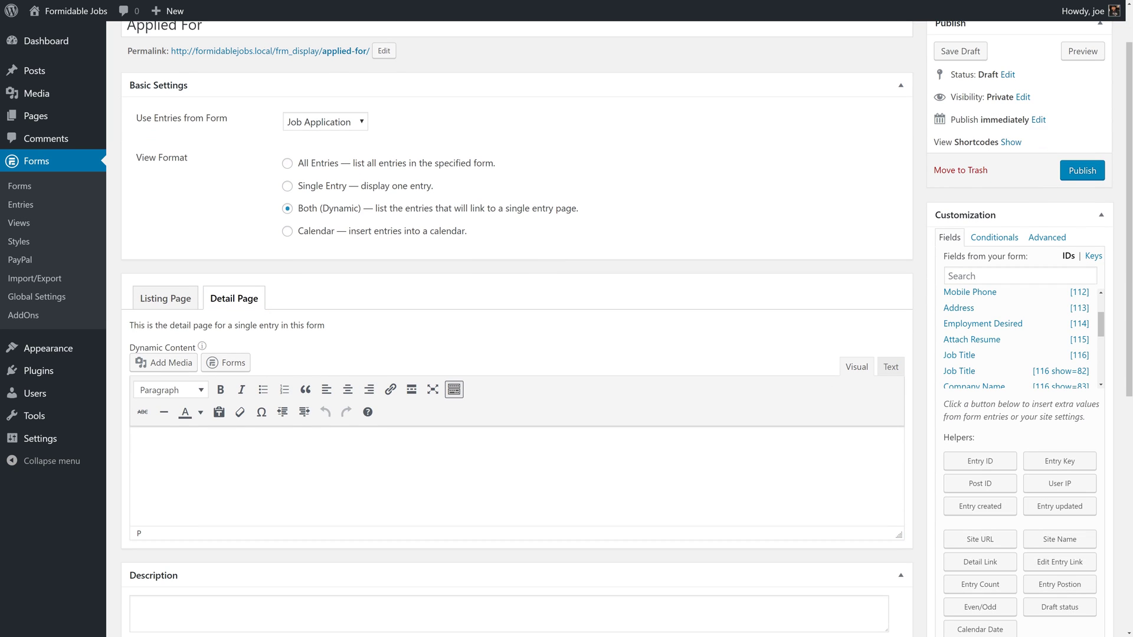
{"action": "left_click", "coordinate": [960, 362]}
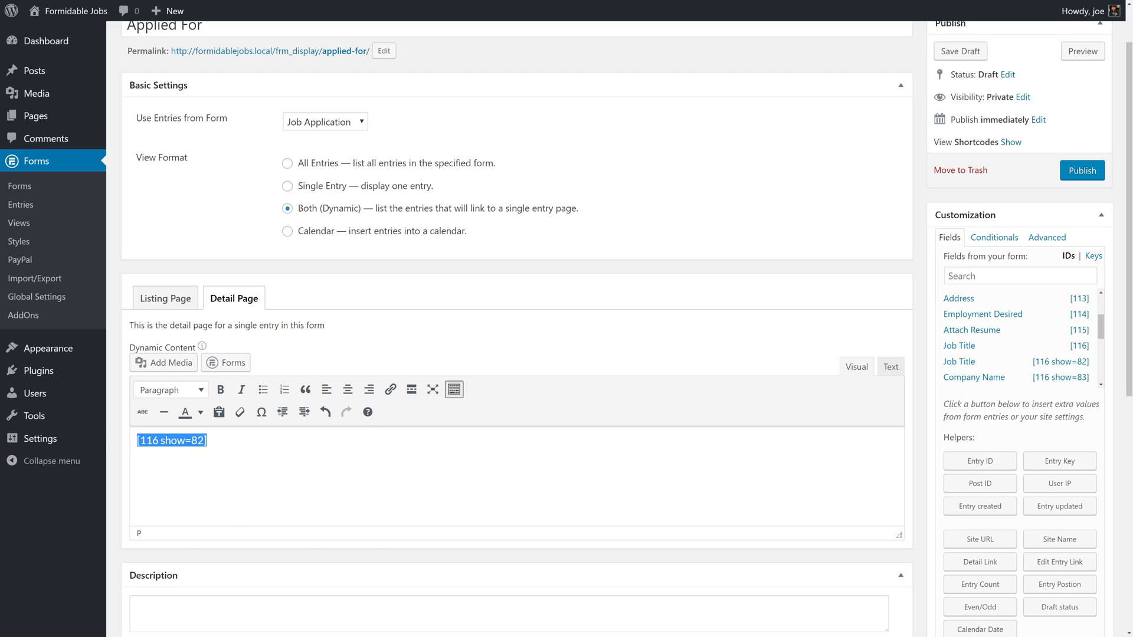
{"action": "key", "text": "alt+shift+1"}
{"action": "key", "text": "Return"}
{"action": "type", "text": "at"}
{"action": "left_click", "coordinate": [974, 377]}
Step: Add the Job Description field and a 'Location:' line with the Location field
{"action": "scroll", "coordinate": [997, 348], "scroll_direction": "down", "scroll_amount": 2}
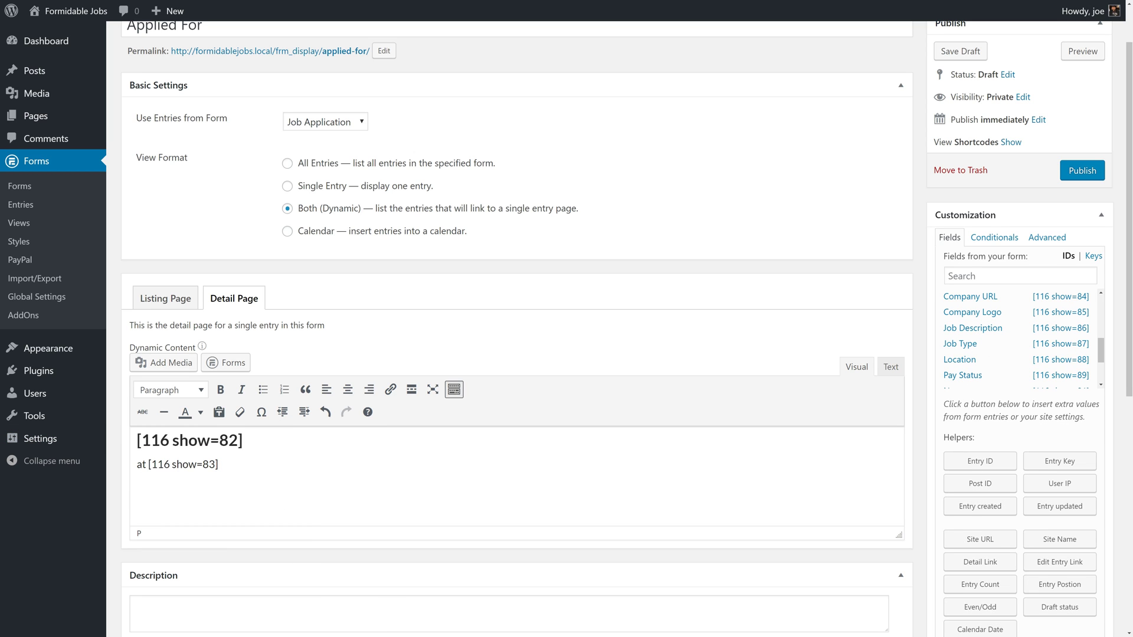
{"action": "key", "text": "Return"}
{"action": "left_click", "coordinate": [973, 328]}
{"action": "key", "text": "Return"}
{"action": "type", "text": "Location:"}
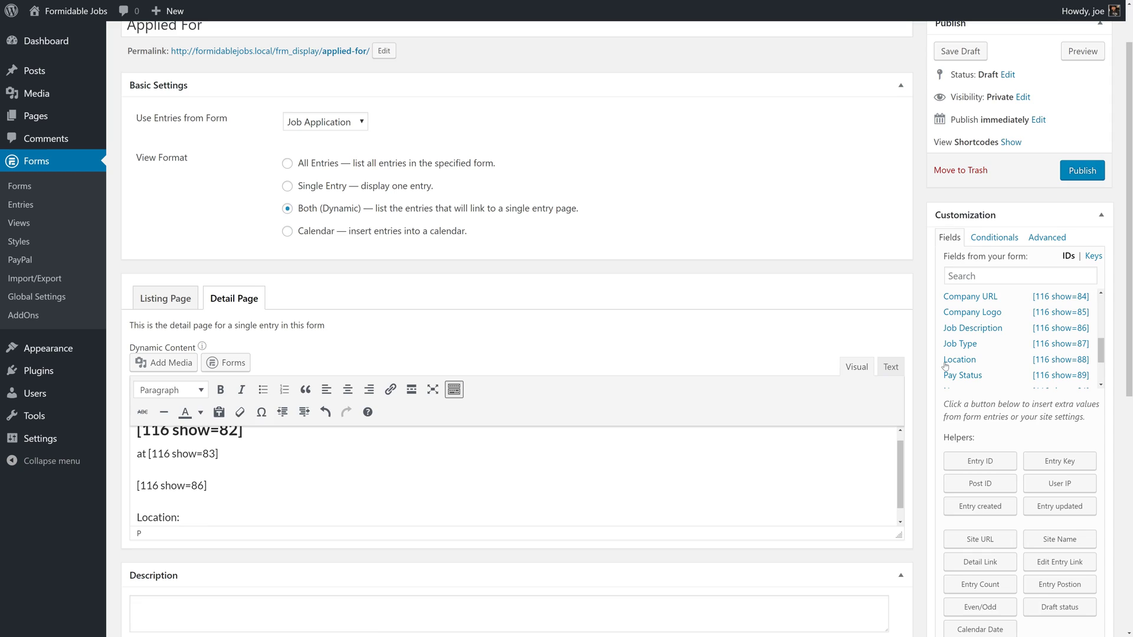
{"action": "left_click", "coordinate": [959, 359]}
{"action": "scroll", "coordinate": [960, 360], "scroll_direction": "down", "scroll_amount": 2}
{"action": "scroll", "coordinate": [966, 313], "scroll_direction": "down", "scroll_amount": 2}
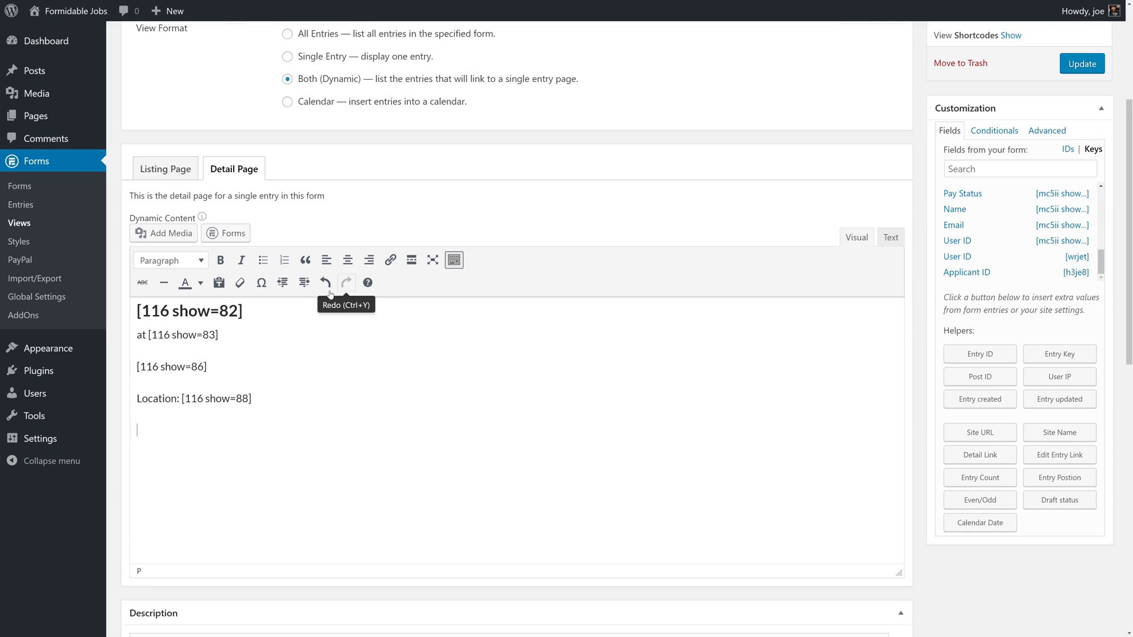
Step: Insert a horizontal divider and a 'Follow Up' Heading 4 below the location
{"action": "left_click", "coordinate": [165, 284]}
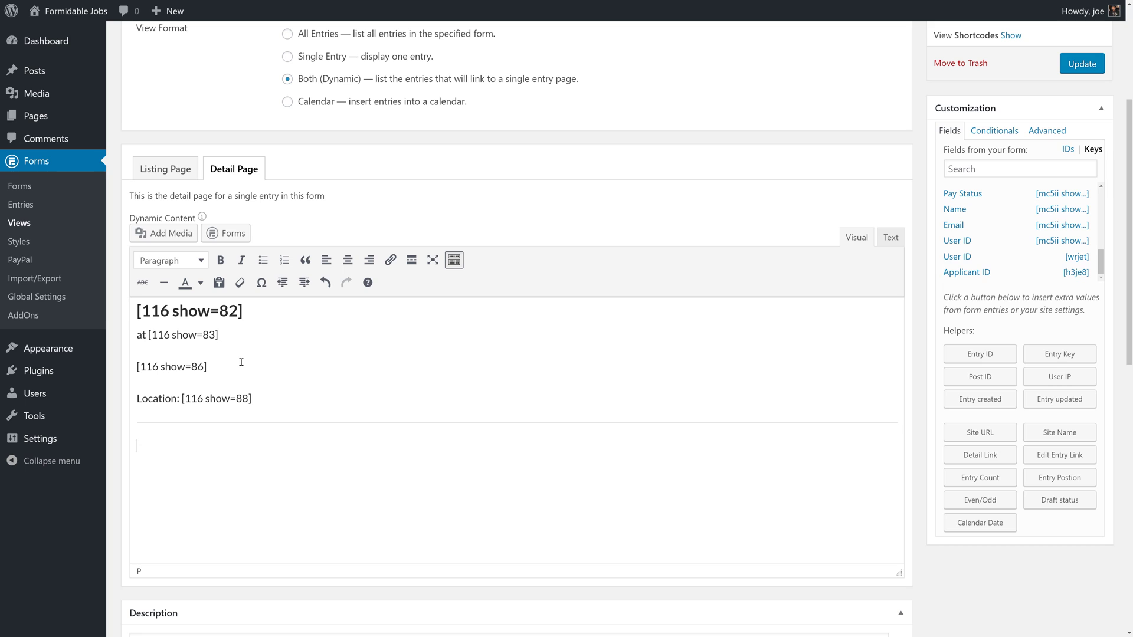
{"action": "type", "text": "Follow Up"}
{"action": "left_click_drag", "start_coordinate": [201, 439], "coordinate": [135, 446]}
{"action": "left_click", "coordinate": [193, 266]}
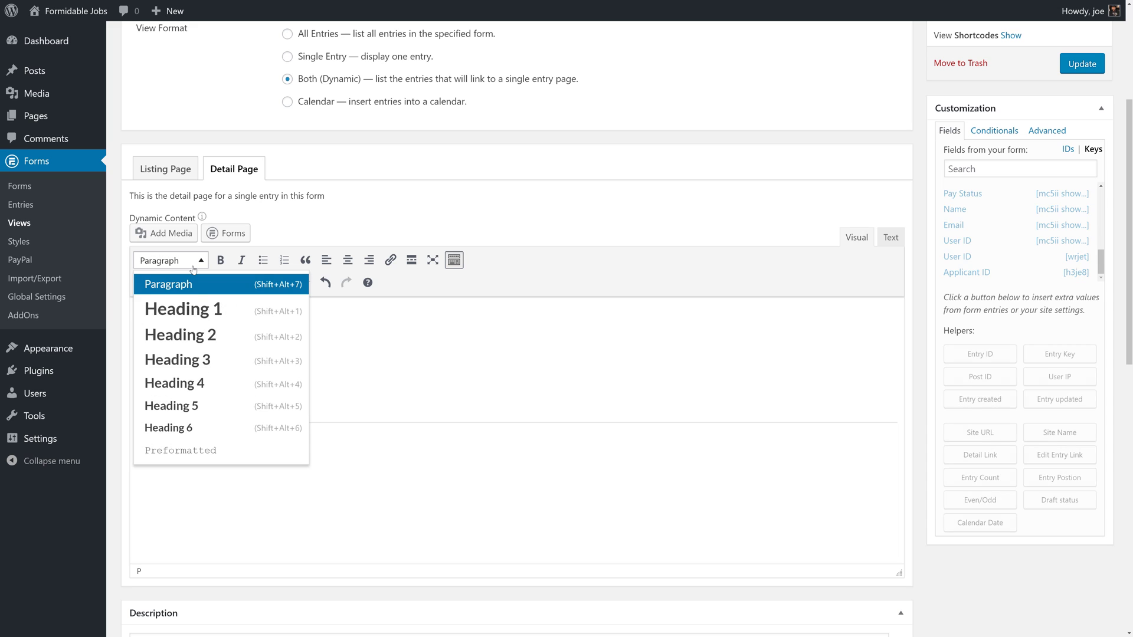
{"action": "left_click", "coordinate": [200, 383]}
Step: Insert the Follow Up Email form shortcode below the Follow Up heading
{"action": "left_click", "coordinate": [204, 480]}
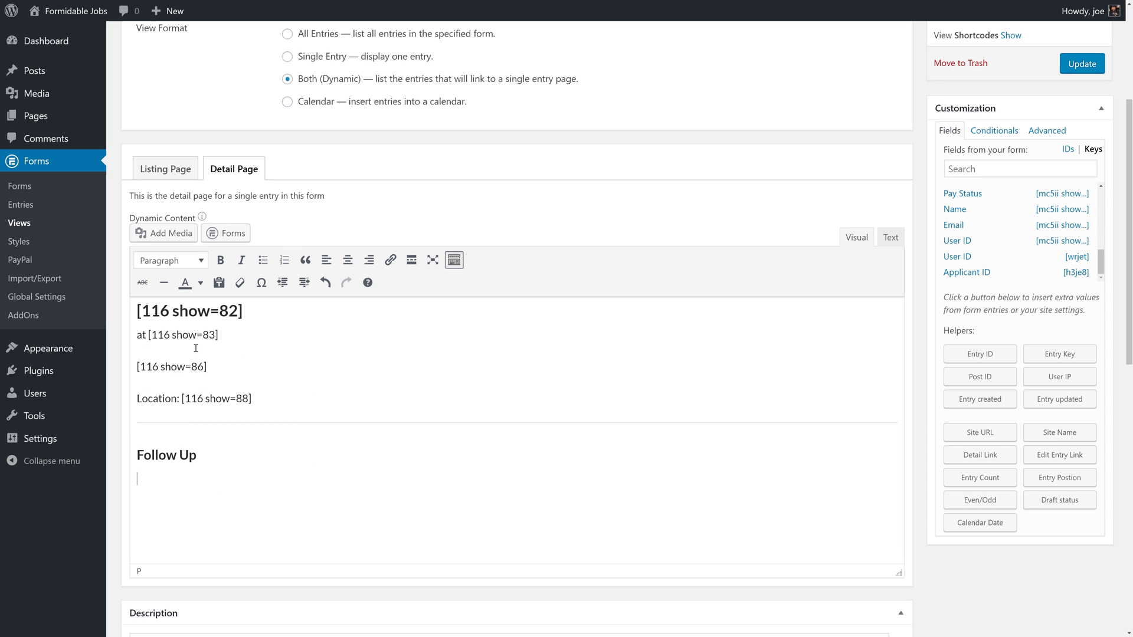
{"action": "left_click", "coordinate": [226, 233]}
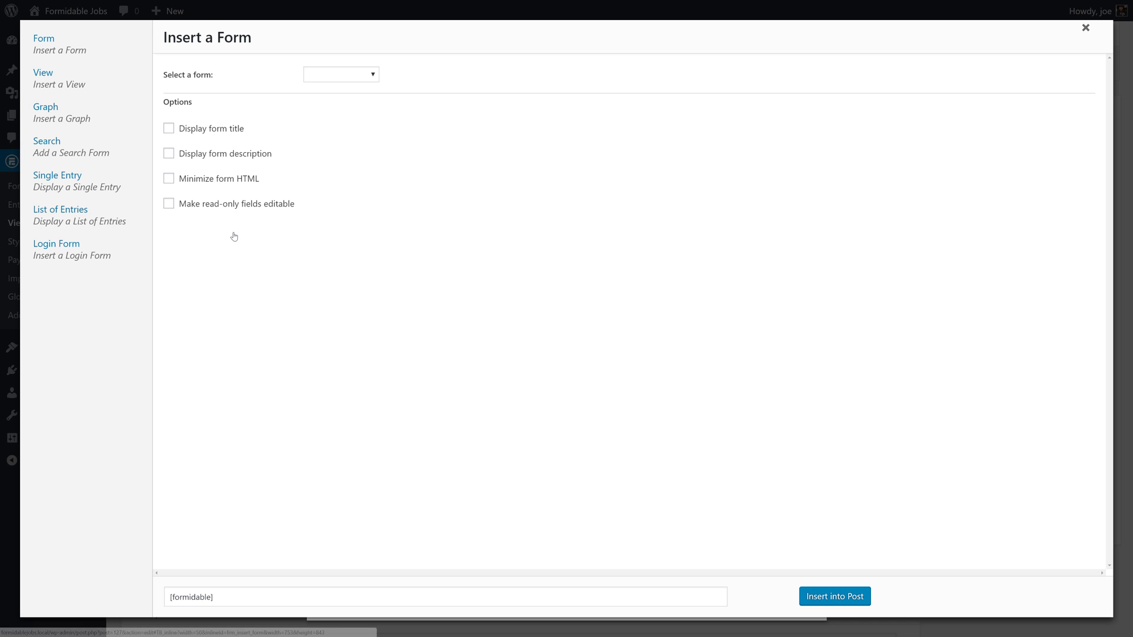
{"action": "left_click", "coordinate": [81, 46]}
{"action": "left_click", "coordinate": [336, 74]}
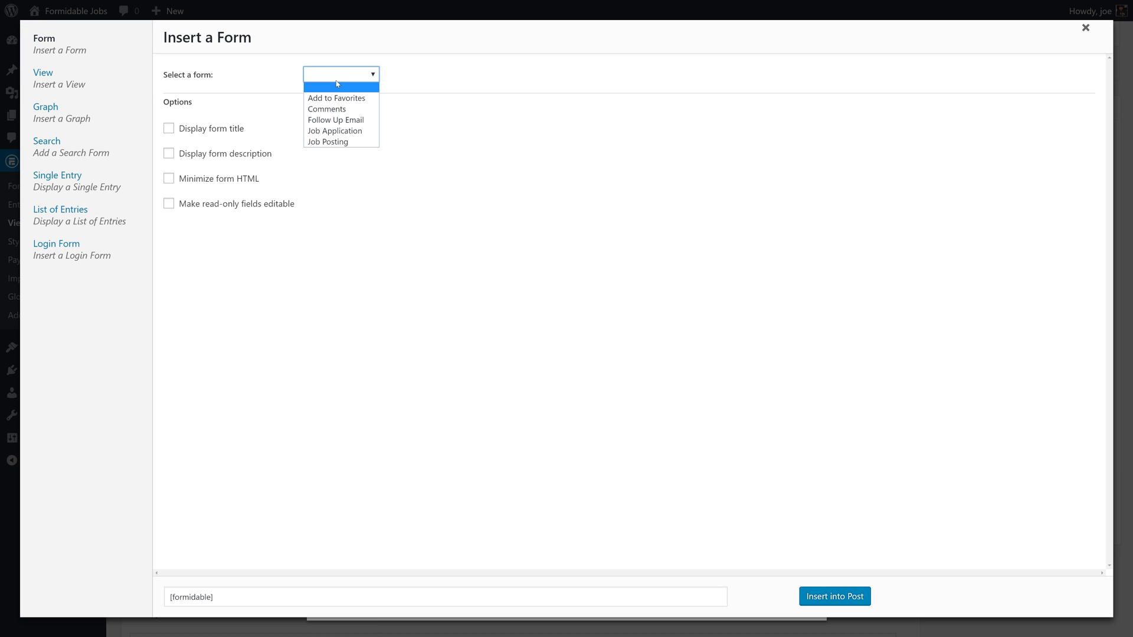
{"action": "left_click", "coordinate": [345, 120]}
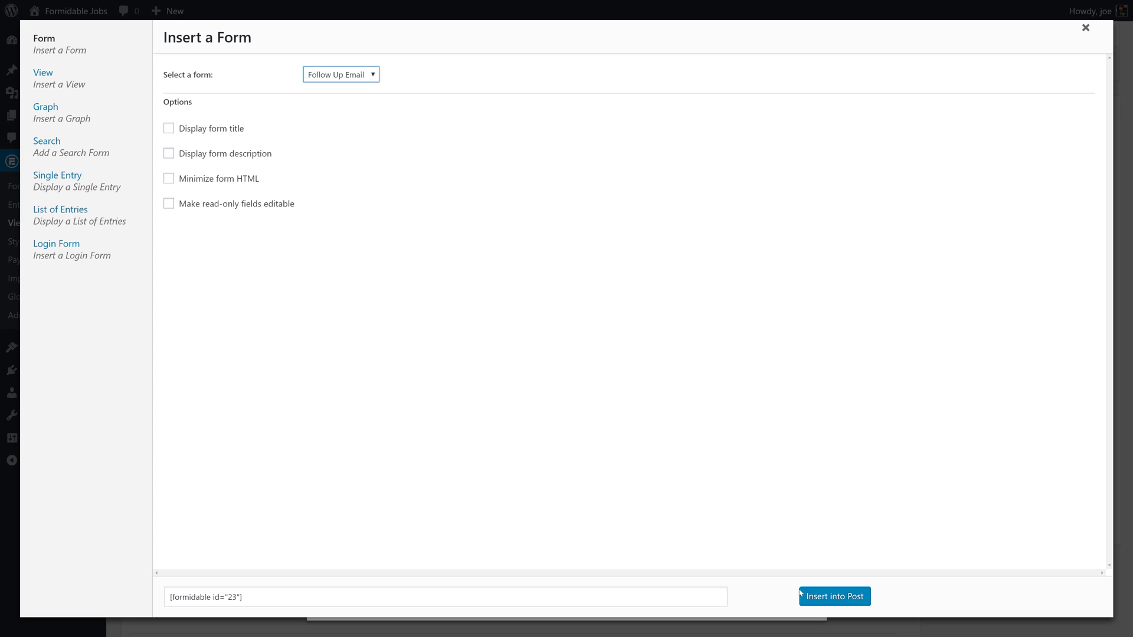
{"action": "left_click", "coordinate": [851, 605]}
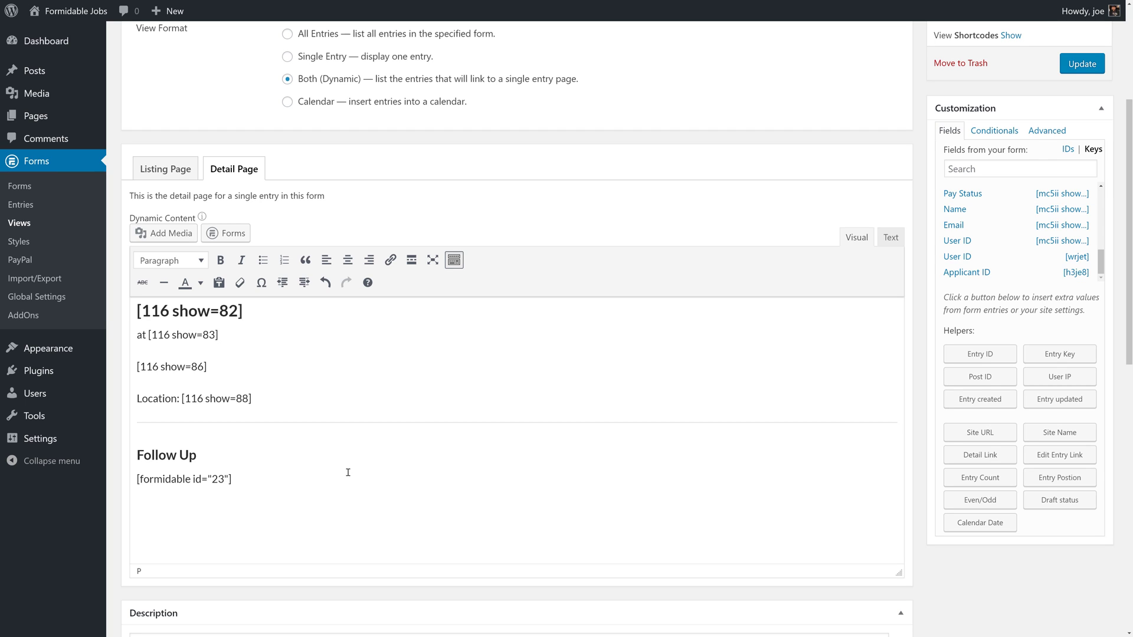
Step: Add jobposter=[116 show="id"] inside the form shortcode
{"action": "key", "text": "Left"}
{"action": "type", "text": "j"}
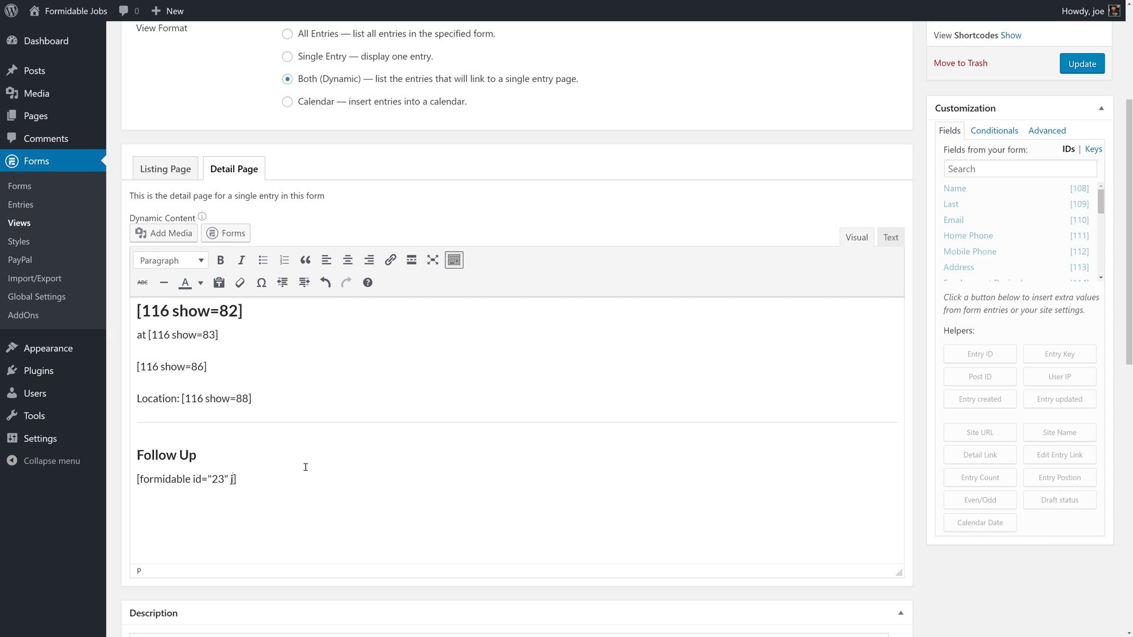
{"action": "type", "text": "obposter="}
{"action": "left_click_drag", "start_coordinate": [1101, 206], "coordinate": [1101, 234]}
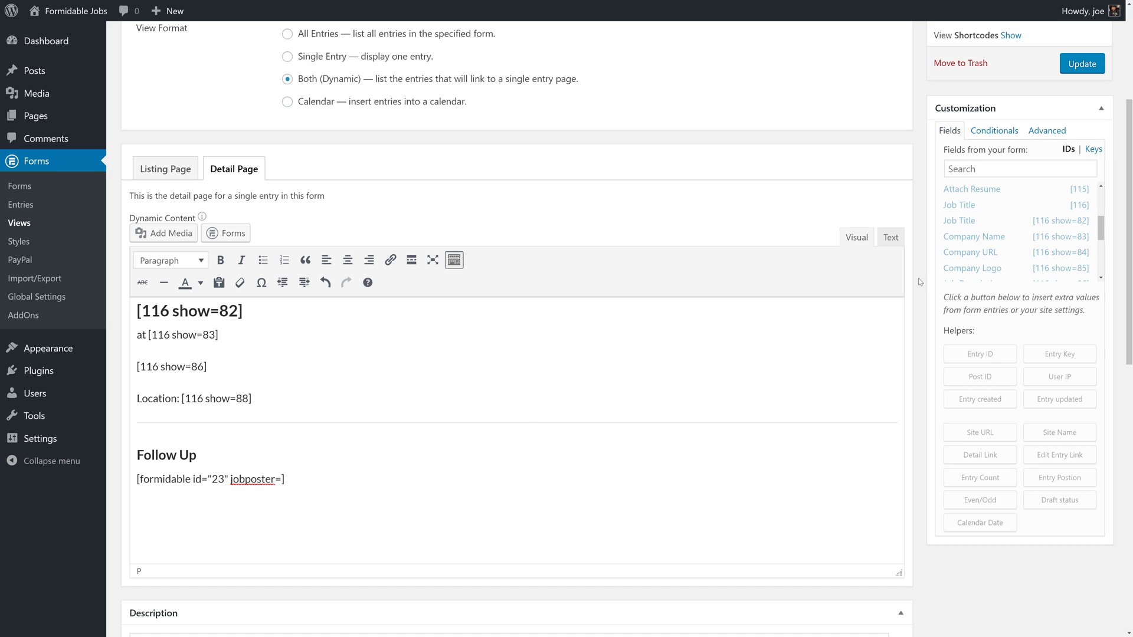
{"action": "left_click", "coordinate": [964, 208]}
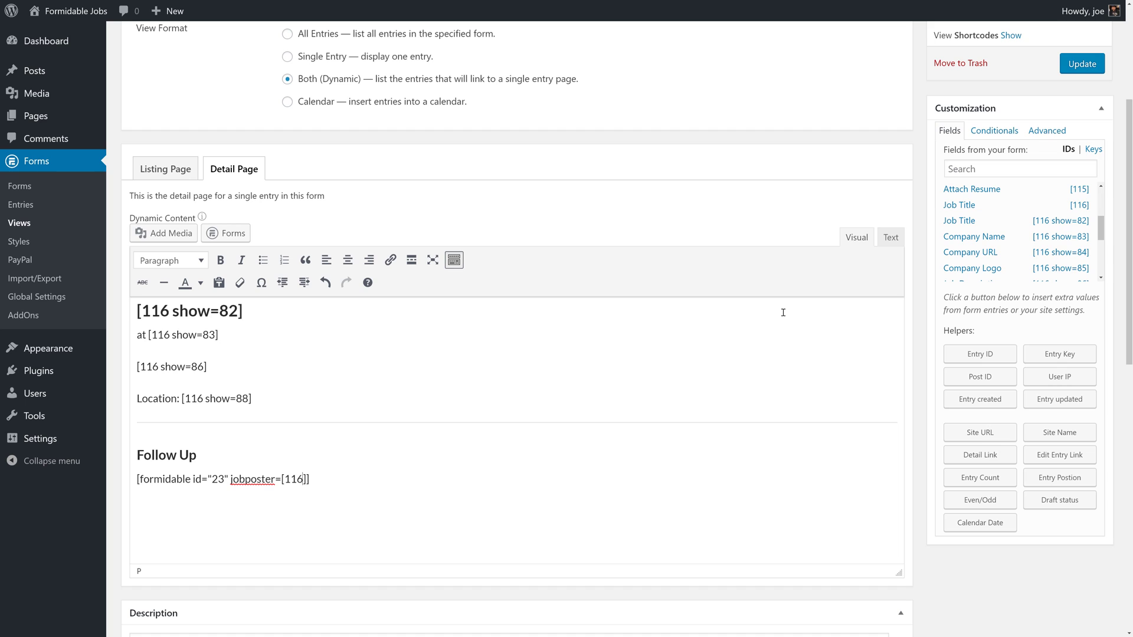
{"action": "type", "text": "show=\"id\""}
{"action": "left_click_drag", "start_coordinate": [303, 480], "coordinate": [280, 479]}
{"action": "left_click", "coordinate": [275, 481]}
{"action": "left_click", "coordinate": [304, 481]}
{"action": "scroll", "coordinate": [416, 475], "scroll_direction": "down", "scroll_amount": 1}
{"action": "scroll", "coordinate": [416, 475], "scroll_direction": "up", "scroll_amount": 5}
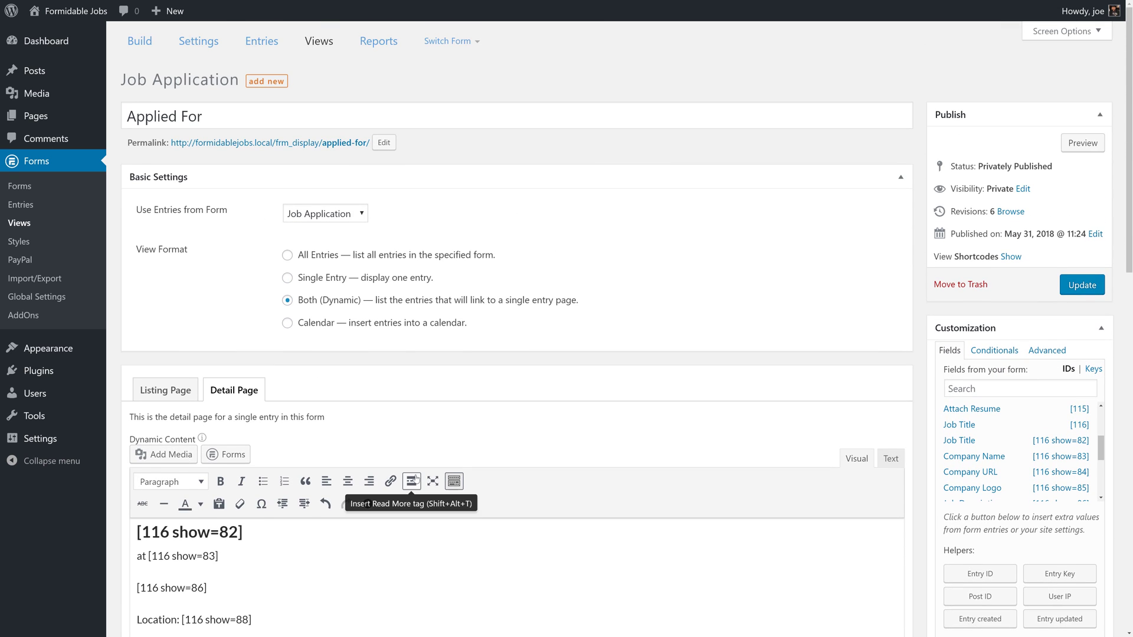
Step: Update the Applied For view and create a new page titled 'Applied For'
{"action": "left_click", "coordinate": [1060, 291]}
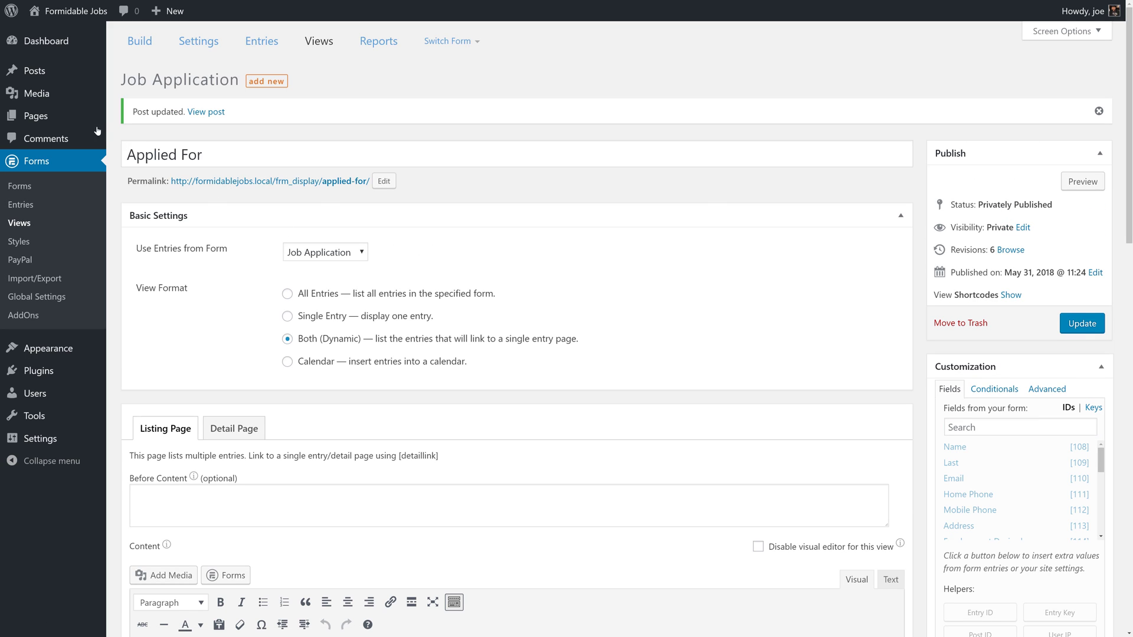
{"action": "mouse_move", "coordinate": [83, 118]}
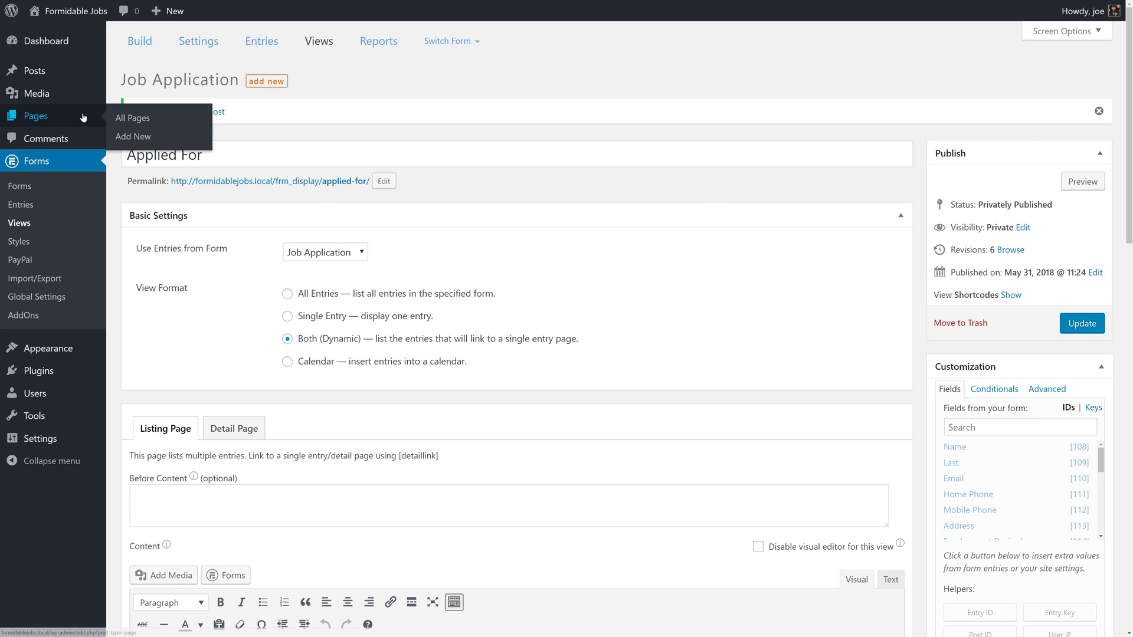
{"action": "left_click", "coordinate": [133, 140]}
{"action": "type", "text": "Applied"}
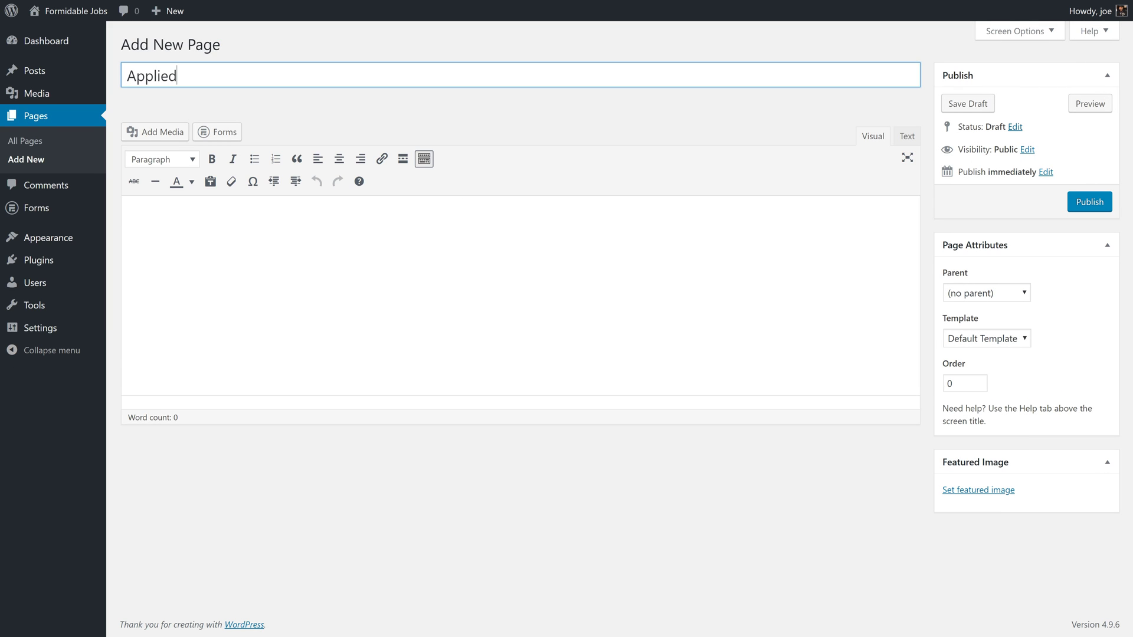
{"action": "type", "text": " For"}
Step: Insert the Applied For view shortcode with Filter shortcodes enabled and publish the page
{"action": "left_click", "coordinate": [217, 131]}
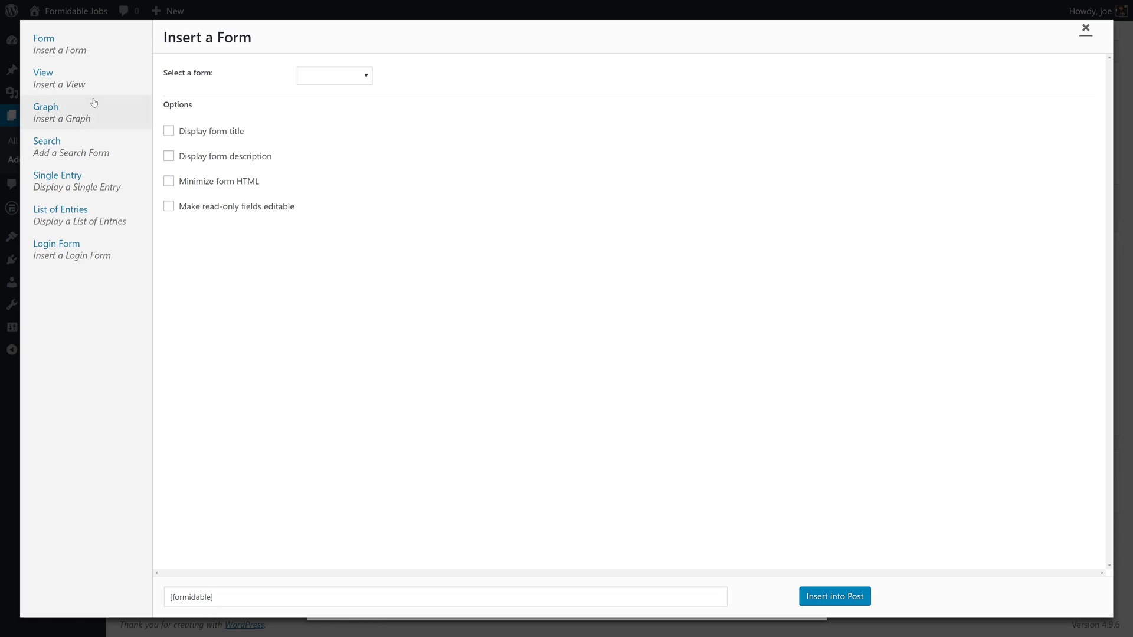
{"action": "left_click", "coordinate": [76, 82]}
{"action": "left_click", "coordinate": [320, 75]}
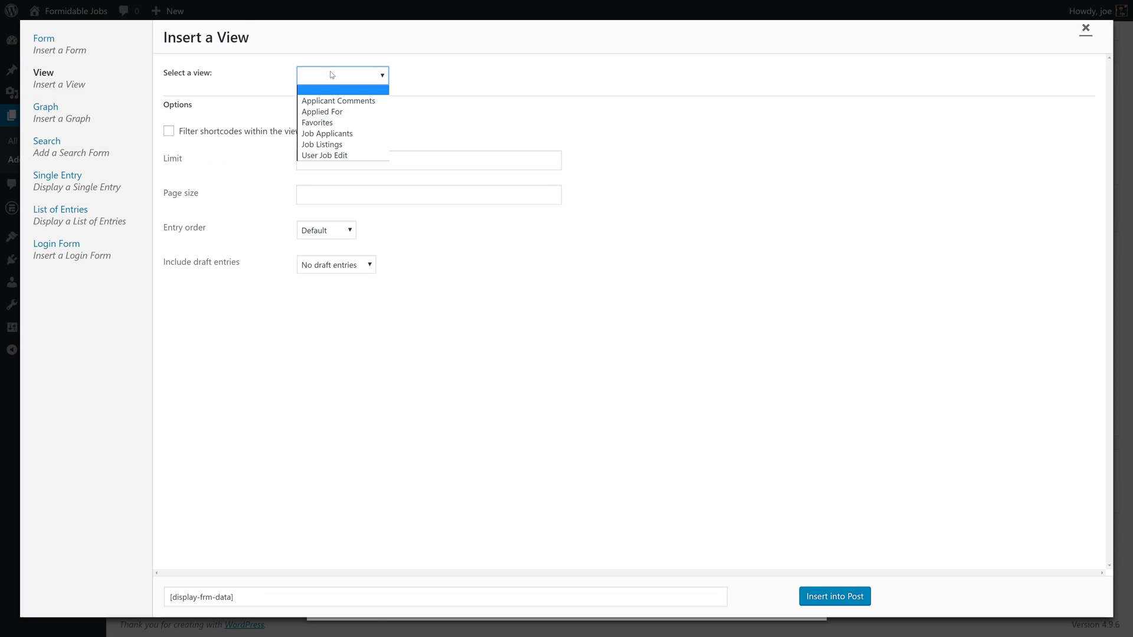
{"action": "left_click", "coordinate": [346, 111]}
{"action": "left_click", "coordinate": [306, 131]}
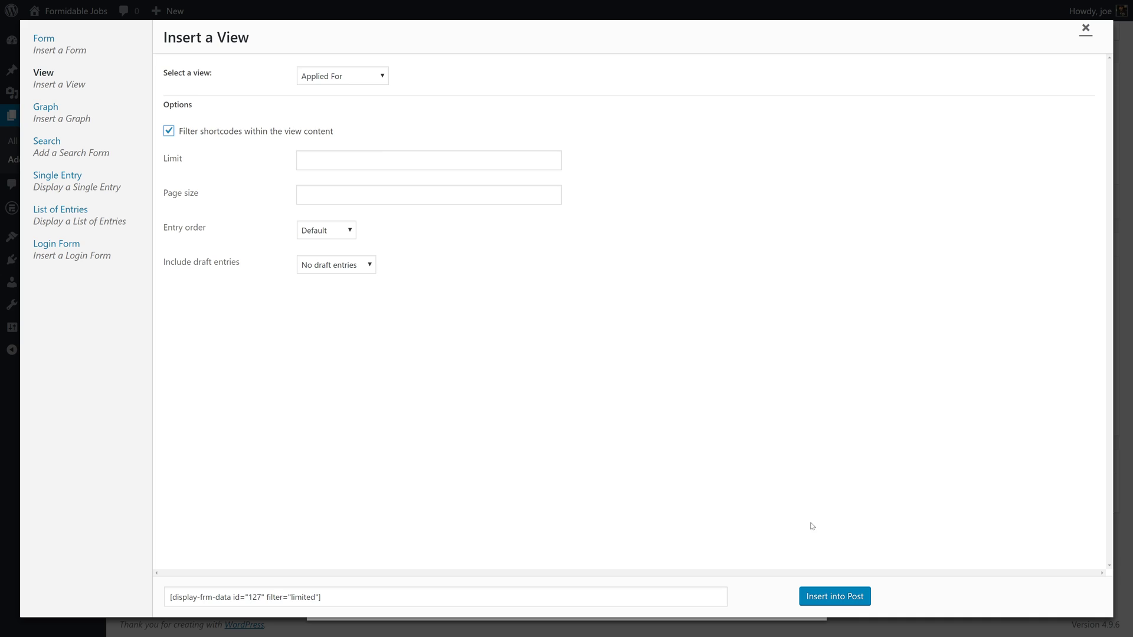
{"action": "left_click", "coordinate": [835, 597]}
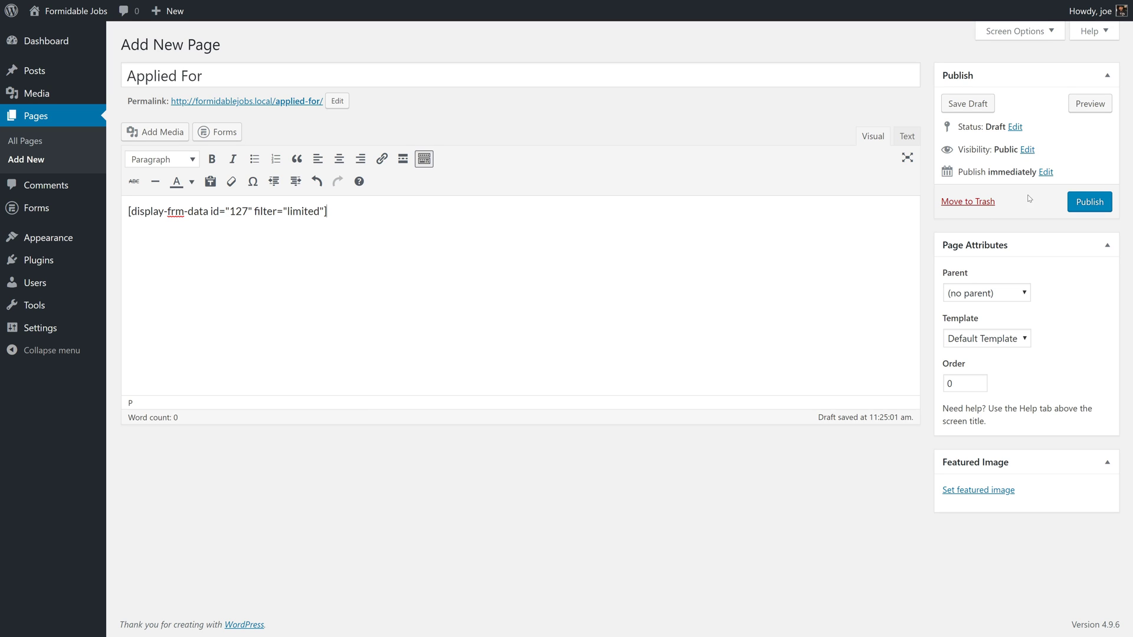
{"action": "left_click", "coordinate": [1083, 206]}
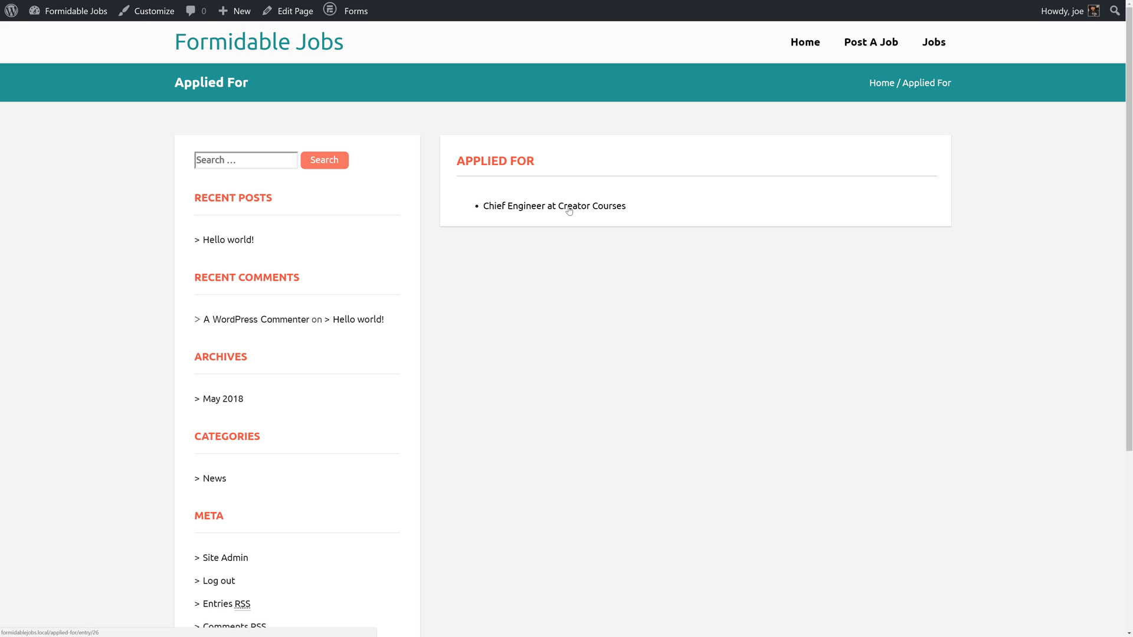
Step: Open the Chief Engineer at Creator Courses job and submit a 'Just wanted to follow up' message with a sign-off
{"action": "left_click", "coordinate": [568, 207]}
{"action": "scroll", "coordinate": [611, 382], "scroll_direction": "down", "scroll_amount": 3}
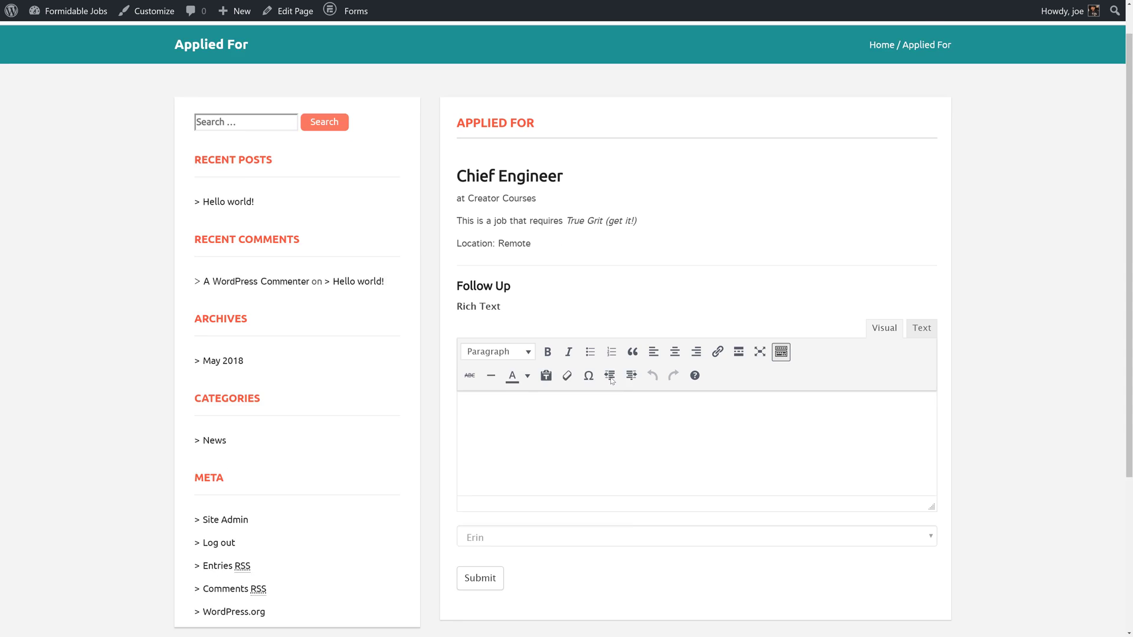
{"action": "scroll", "coordinate": [625, 343], "scroll_direction": "up", "scroll_amount": 3}
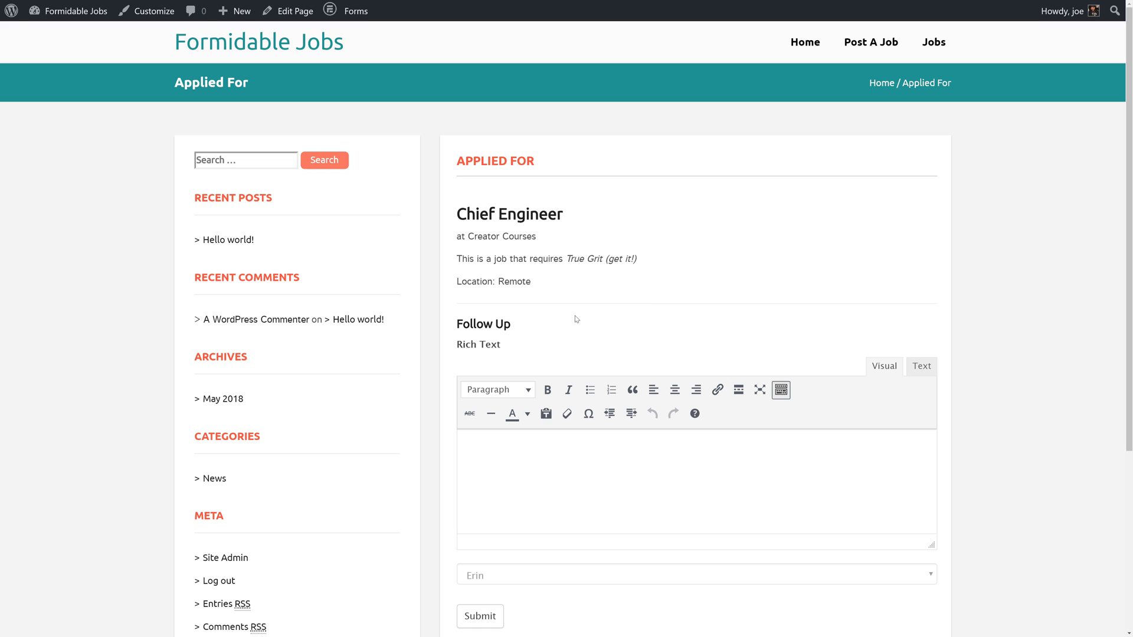
{"action": "scroll", "coordinate": [574, 347], "scroll_direction": "down", "scroll_amount": 2}
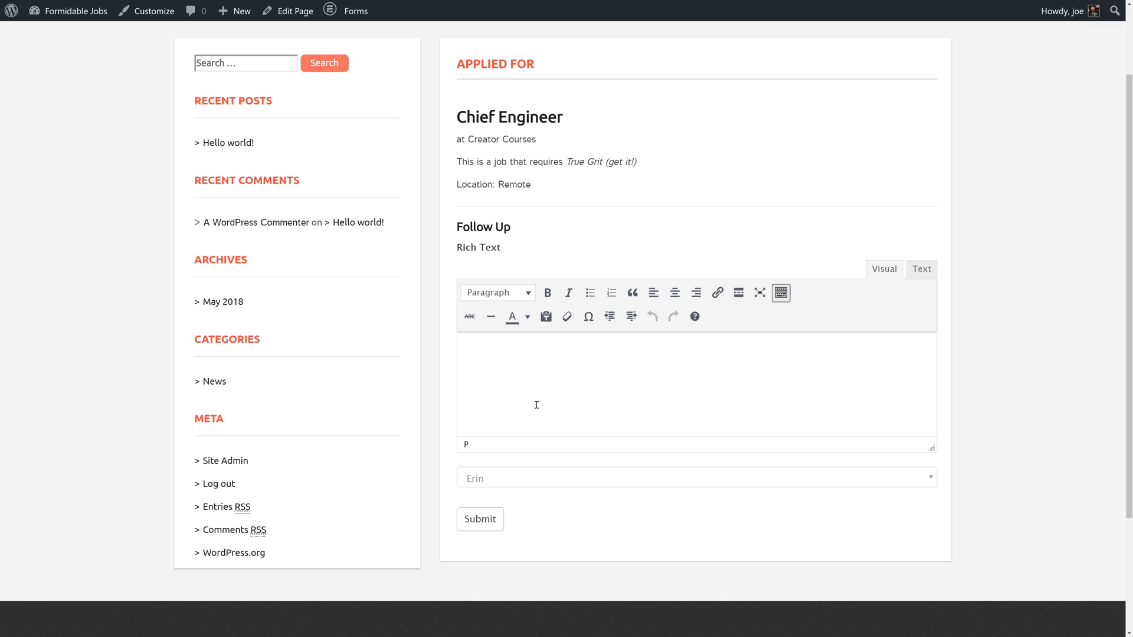
{"action": "type", "text": "Hi Erin"}
{"action": "type", "text": "! "}
{"action": "type", "text": "Just wanted to fol"}
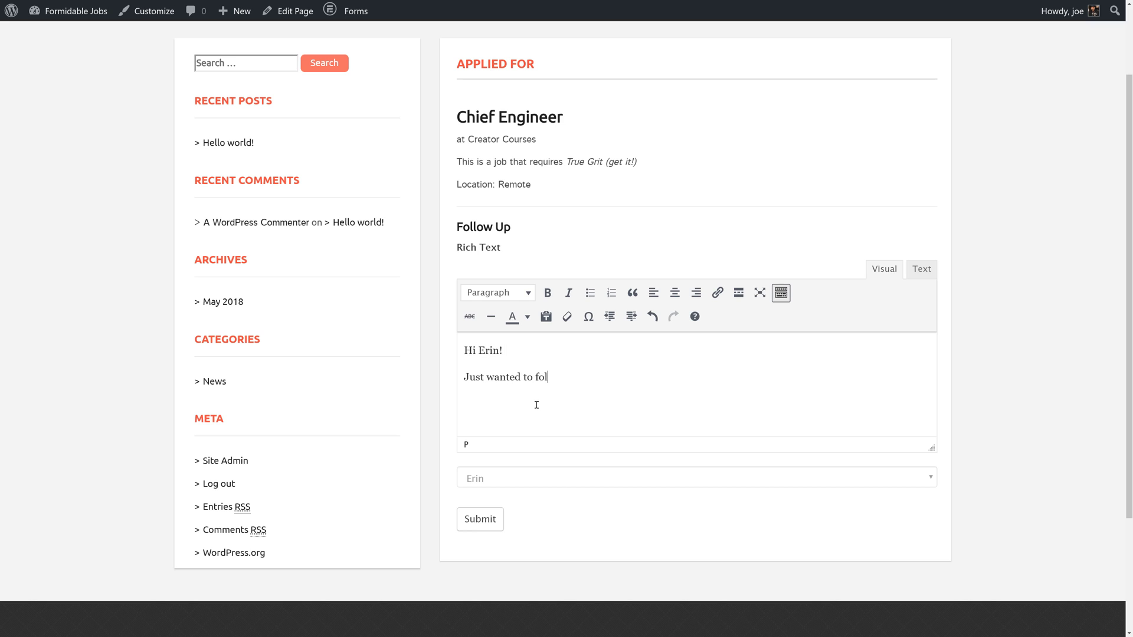
{"action": "type", "text": "low up."}
{"action": "key", "text": "Return"}
{"action": "type", "text": "Joe"}
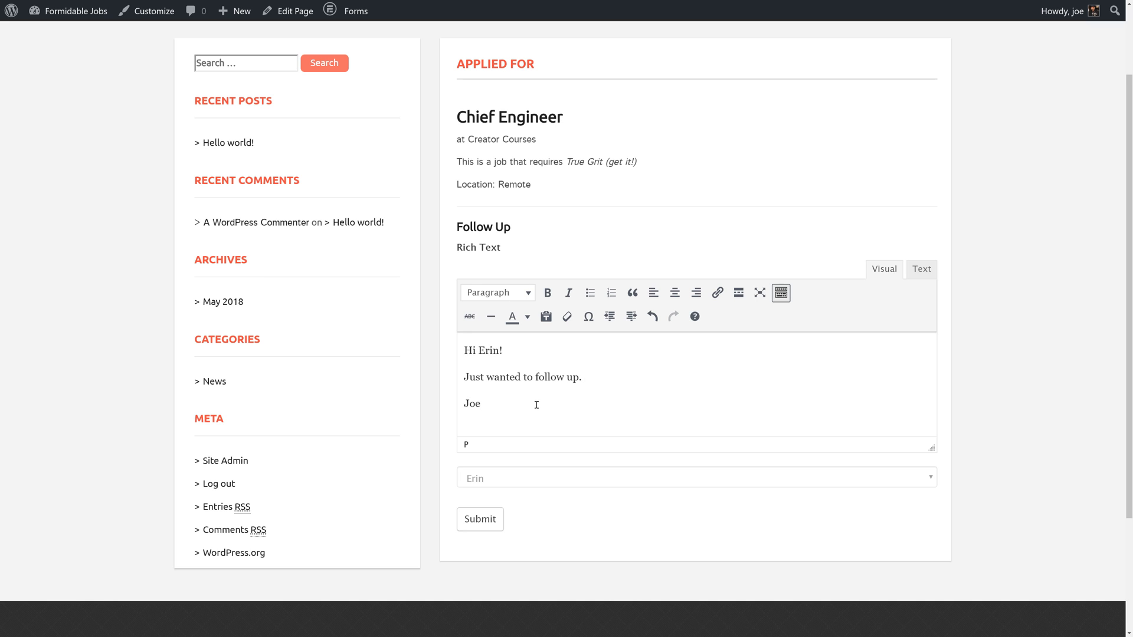
{"action": "left_click", "coordinate": [480, 520]}
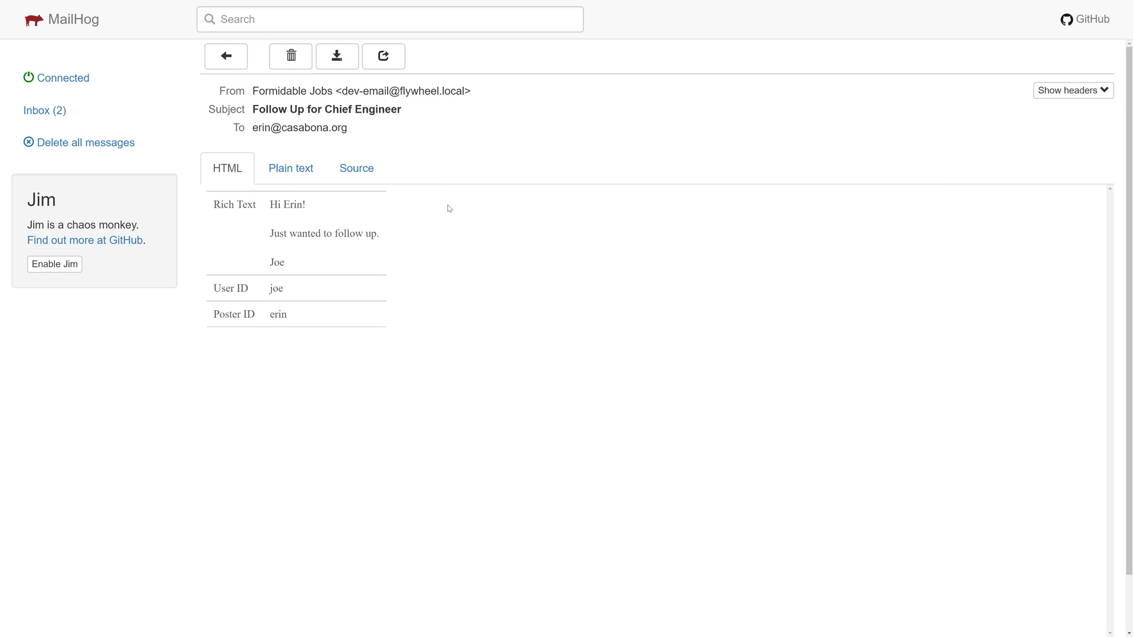
Step: Check 'Chief Engineer' in the received MailHog email's 'Follow Up for Chief Engineer' subject
{"action": "left_click_drag", "start_coordinate": [325, 111], "coordinate": [415, 116]}
{"action": "left_click", "coordinate": [334, 128]}
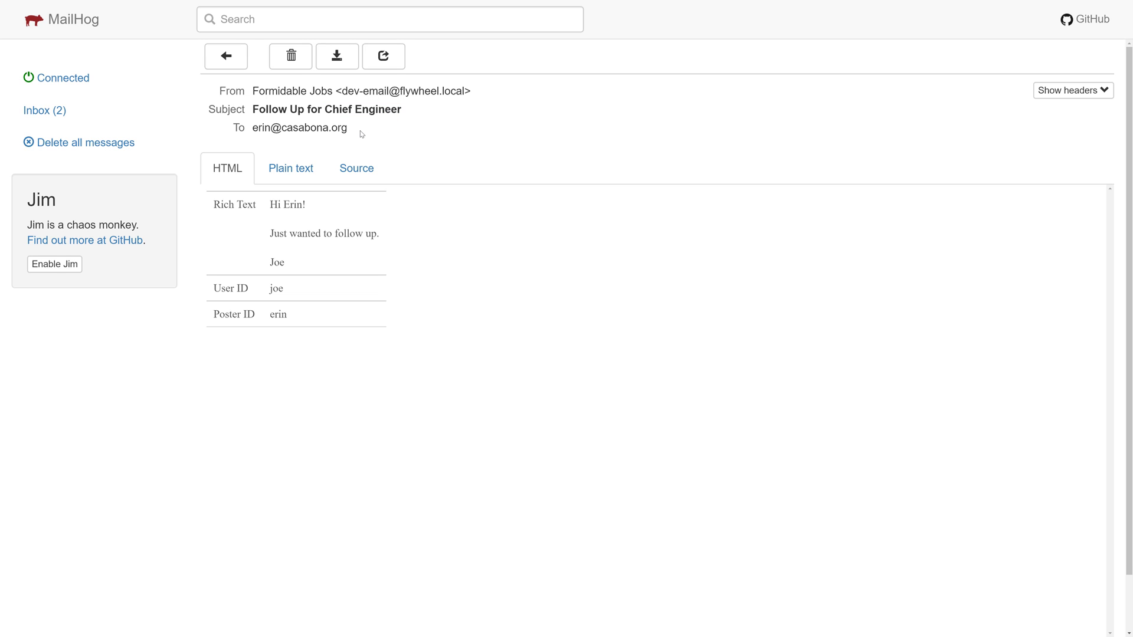